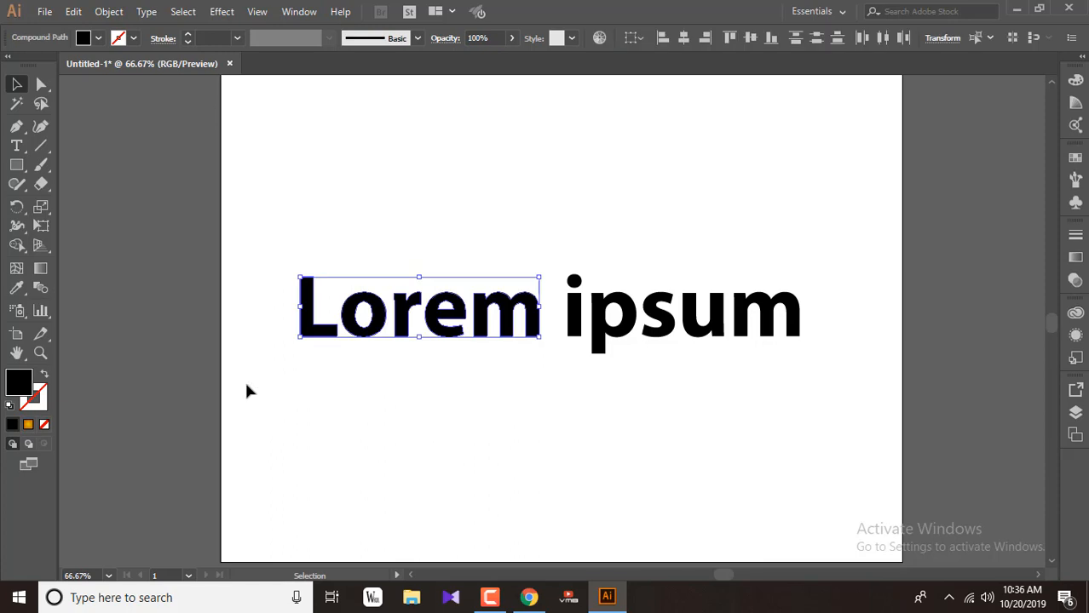
Delete the word "Lorem", then move and enlarge "ipsum" to span nearly the artboard's full width.
{"action": "key", "text": "Delete"}
{"action": "left_click_drag", "start_coordinate": [555, 242], "coordinate": [893, 405]}
{"action": "left_click_drag", "start_coordinate": [765, 328], "coordinate": [809, 414]}
{"action": "left_click_drag", "start_coordinate": [588, 344], "coordinate": [660, 339]}
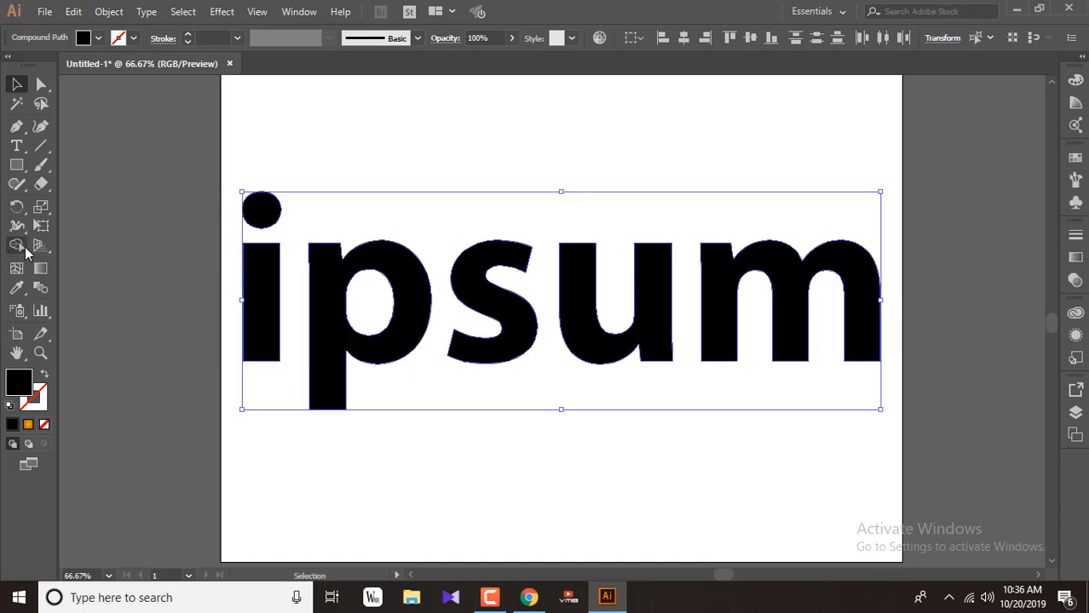
Draw a straight horizontal line through the middle of "ipsum", extending past both ends of the word.
{"action": "left_click", "coordinate": [41, 146]}
{"action": "left_click_drag", "start_coordinate": [231, 303], "coordinate": [941, 303]}
{"action": "left_click", "coordinate": [16, 83]}
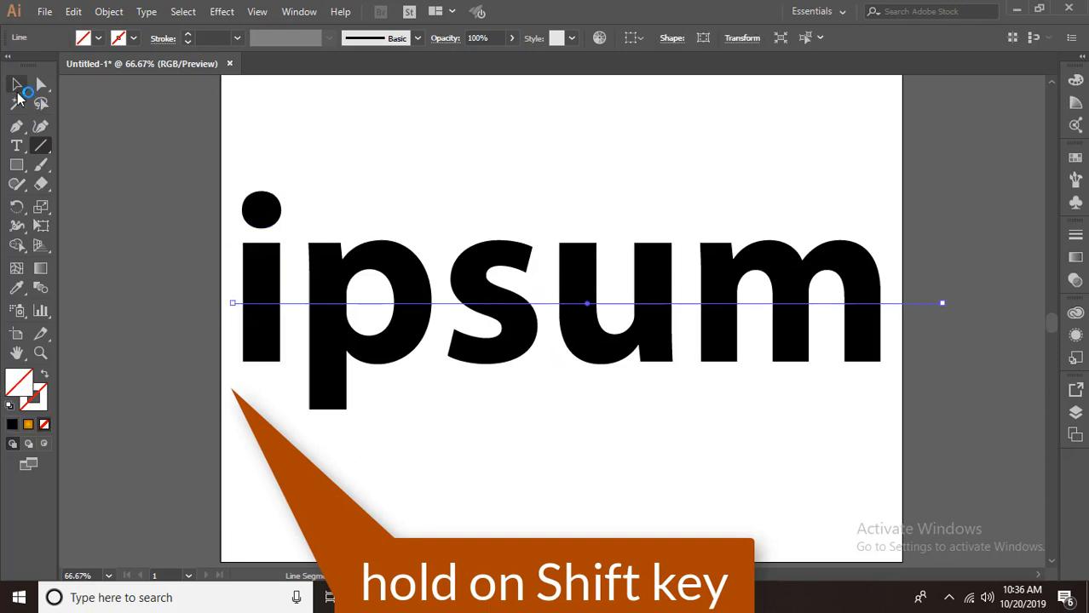
Split the upper halves of all the letters, including the dot of the i, from the lower halves along the line with Shape Builder.
{"action": "left_click_drag", "start_coordinate": [226, 140], "coordinate": [900, 501]}
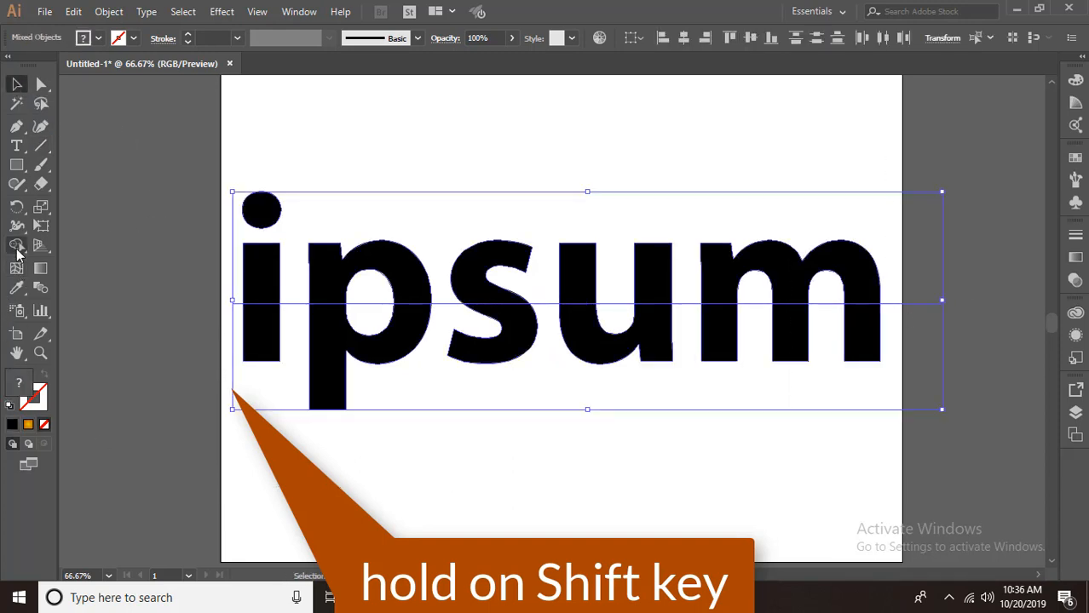
{"action": "left_click", "coordinate": [17, 246]}
{"action": "left_click", "coordinate": [260, 213]}
{"action": "left_click", "coordinate": [262, 271]}
{"action": "left_click", "coordinate": [327, 272]}
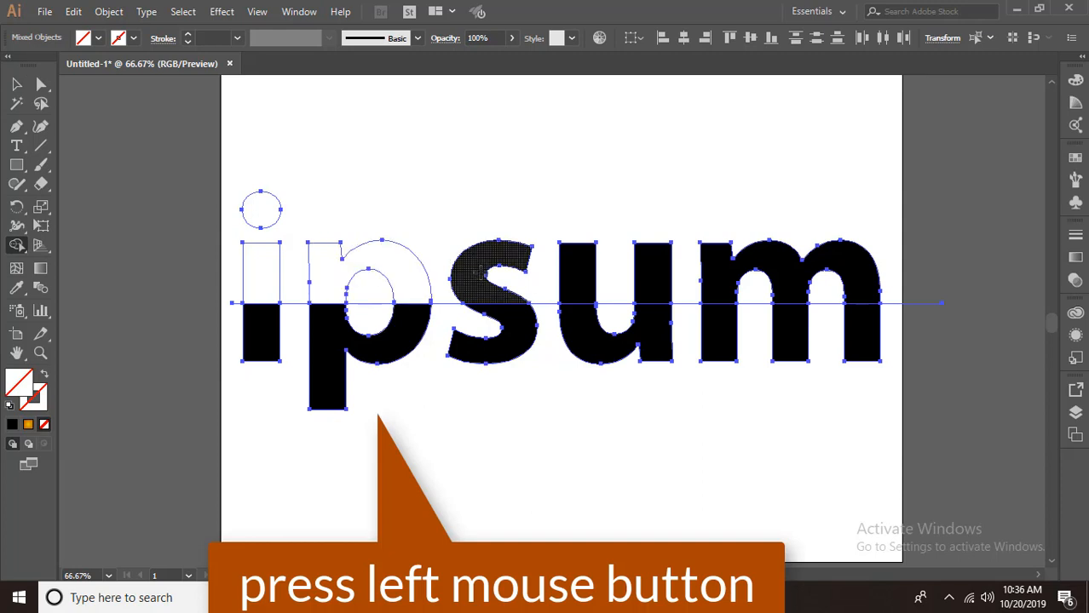
{"action": "left_click", "coordinate": [490, 266]}
{"action": "left_click", "coordinate": [577, 272]}
{"action": "left_click", "coordinate": [652, 273]}
{"action": "left_click", "coordinate": [728, 274]}
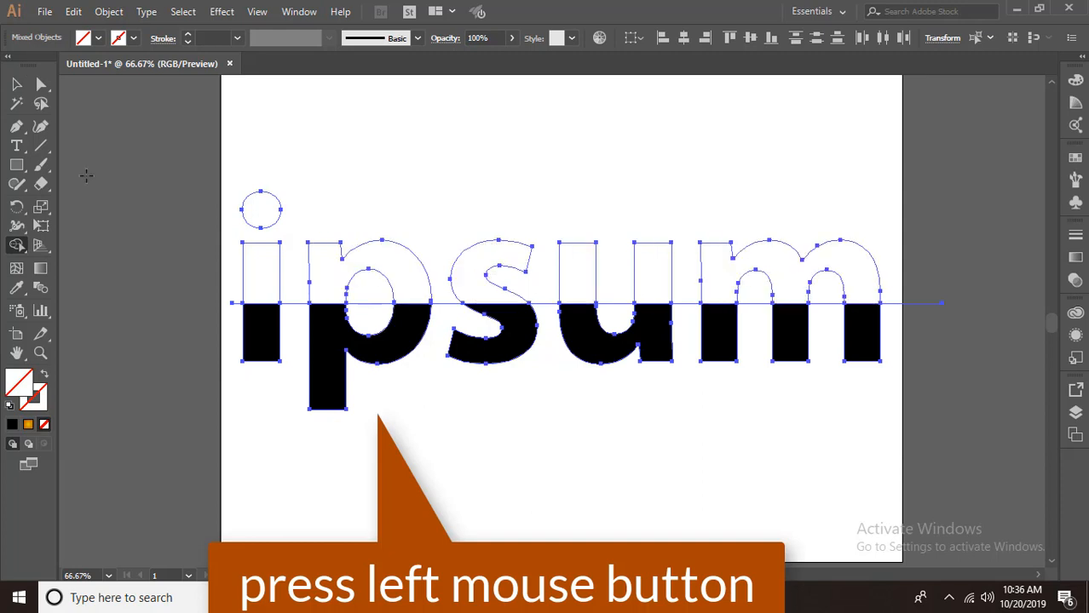
{"action": "left_click", "coordinate": [16, 83]}
{"action": "left_click", "coordinate": [655, 420]}
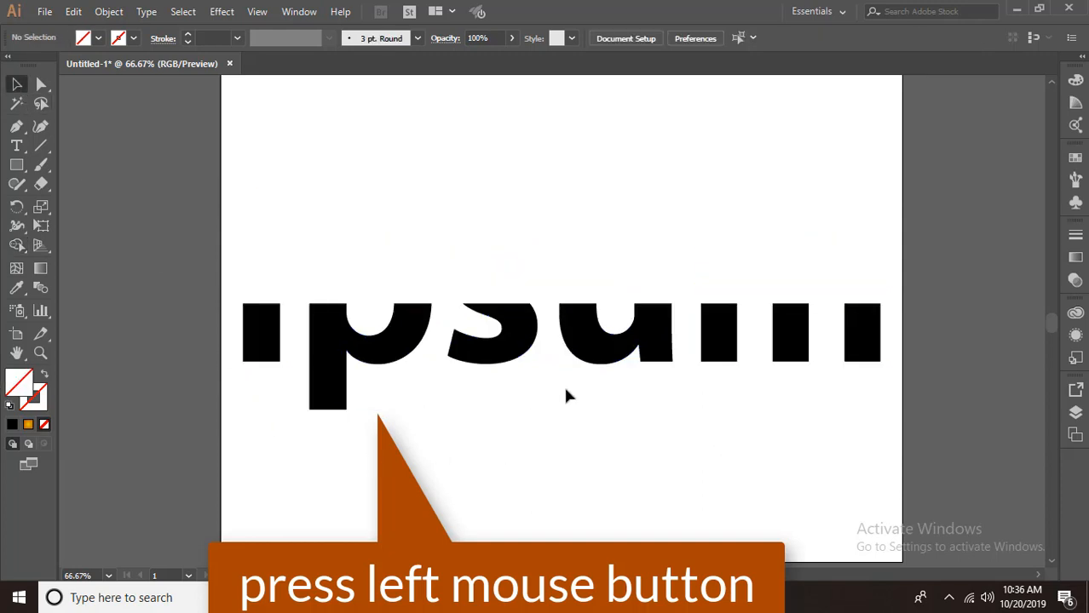
Delete the leftover line segments before the i, between i and p, and inside the p.
{"action": "left_click", "coordinate": [294, 302]}
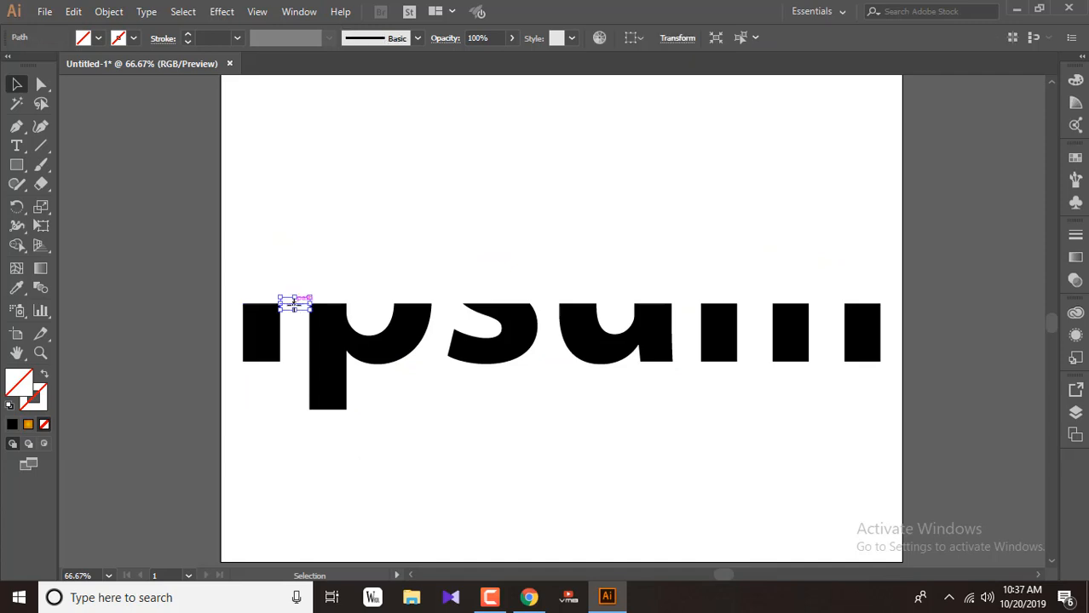
{"action": "key", "text": "Delete"}
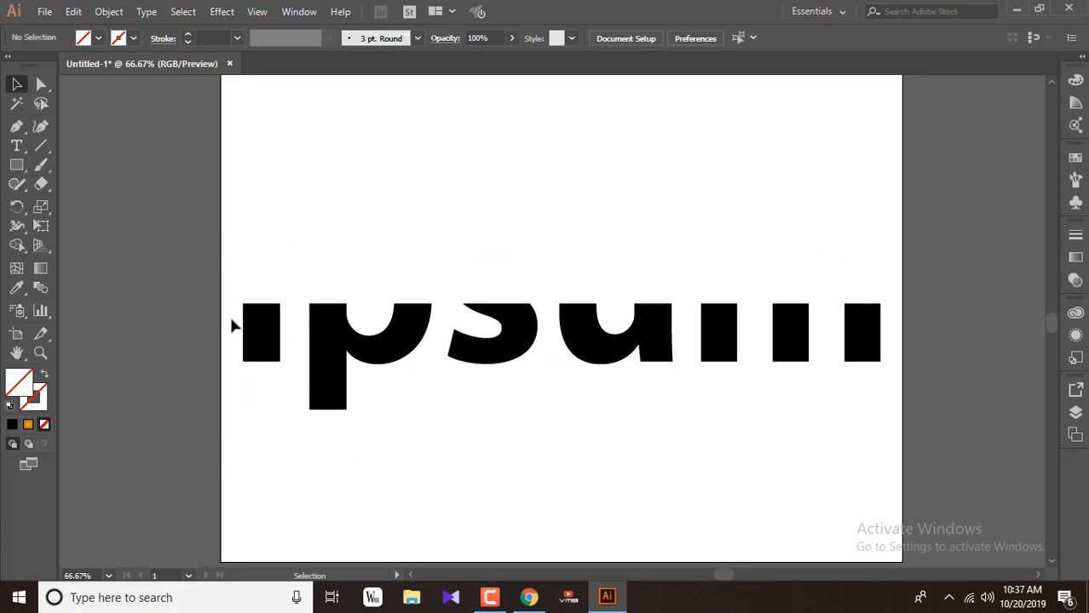
{"action": "left_click", "coordinate": [237, 303]}
{"action": "key", "text": "Delete"}
{"action": "left_click", "coordinate": [368, 305]}
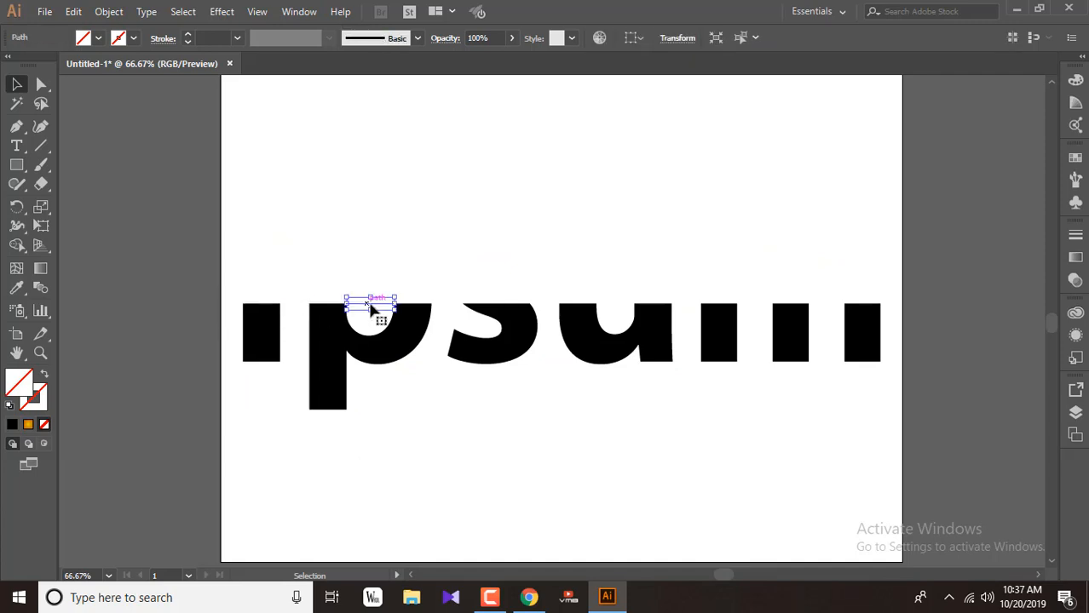
{"action": "key", "text": "Delete"}
Fill the upper letter halves with the black sampled from the lower half of the i using the Eyedropper.
{"action": "left_click_drag", "start_coordinate": [231, 201], "coordinate": [878, 295]}
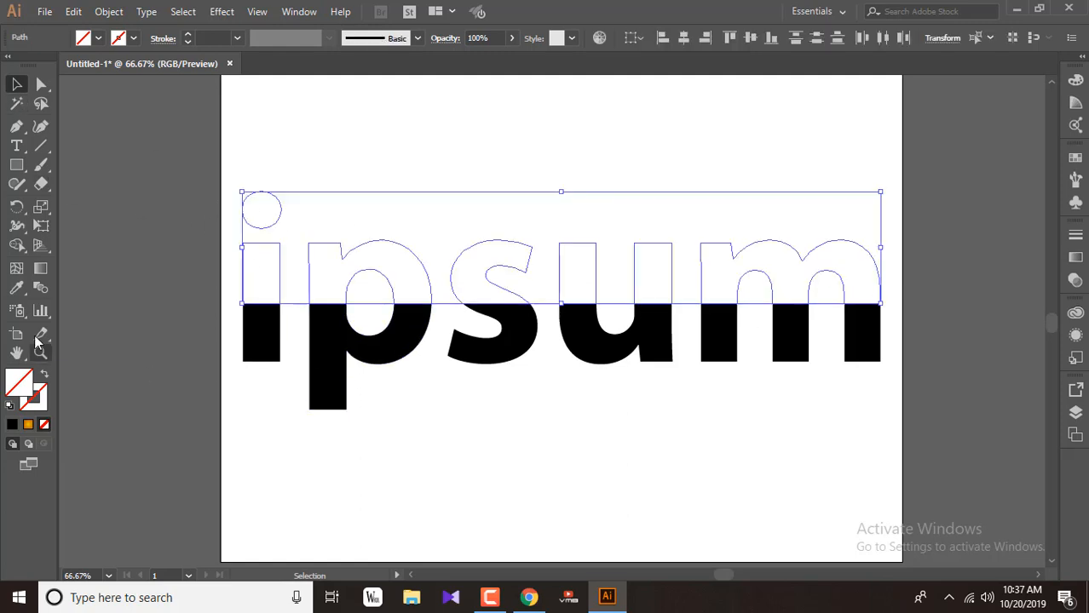
{"action": "left_click", "coordinate": [16, 289]}
{"action": "left_click", "coordinate": [264, 345]}
{"action": "left_click", "coordinate": [16, 83]}
{"action": "left_click", "coordinate": [418, 406]}
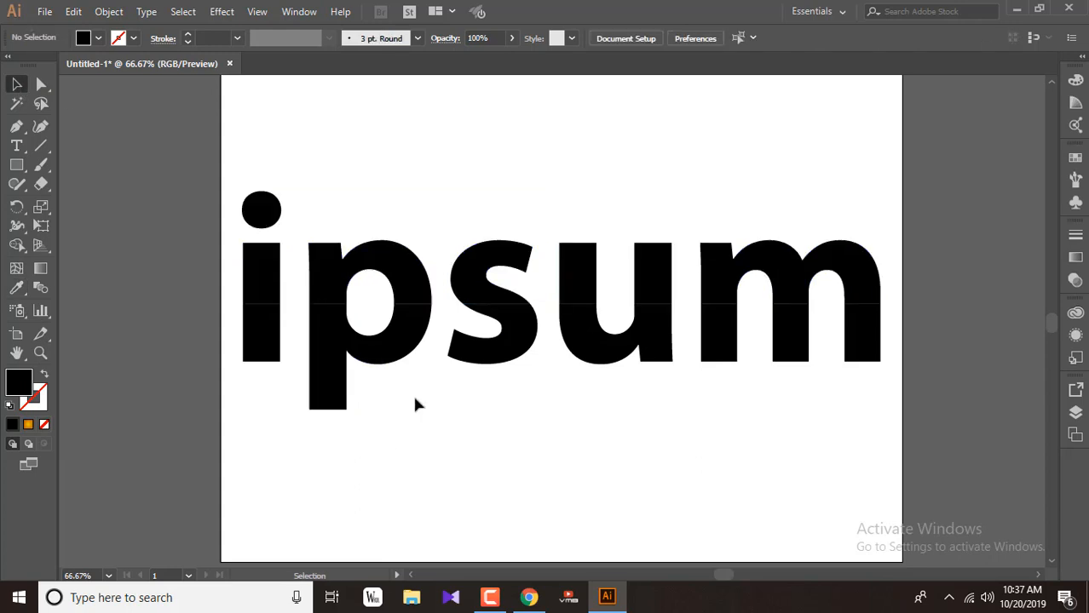
Delete the leftover line segment between the p and the s.
{"action": "left_click", "coordinate": [445, 303]}
{"action": "key", "text": "Delete"}
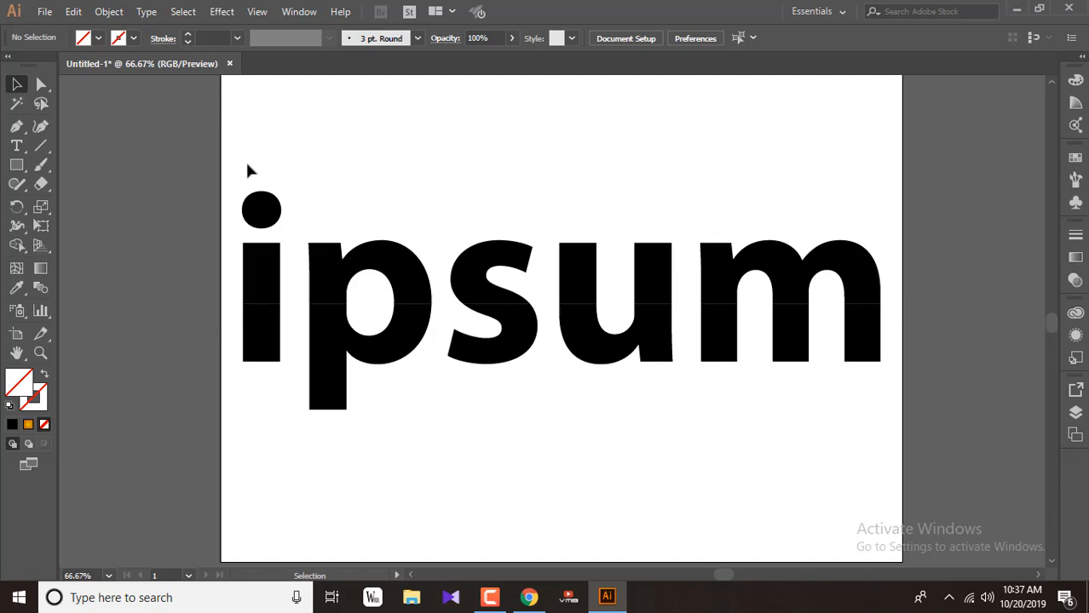
Group the upper letter halves and rename the group as 1 in Layer 4.
{"action": "left_click_drag", "start_coordinate": [240, 156], "coordinate": [877, 292]}
{"action": "left_click", "coordinate": [1075, 412]}
{"action": "left_click", "coordinate": [918, 408]}
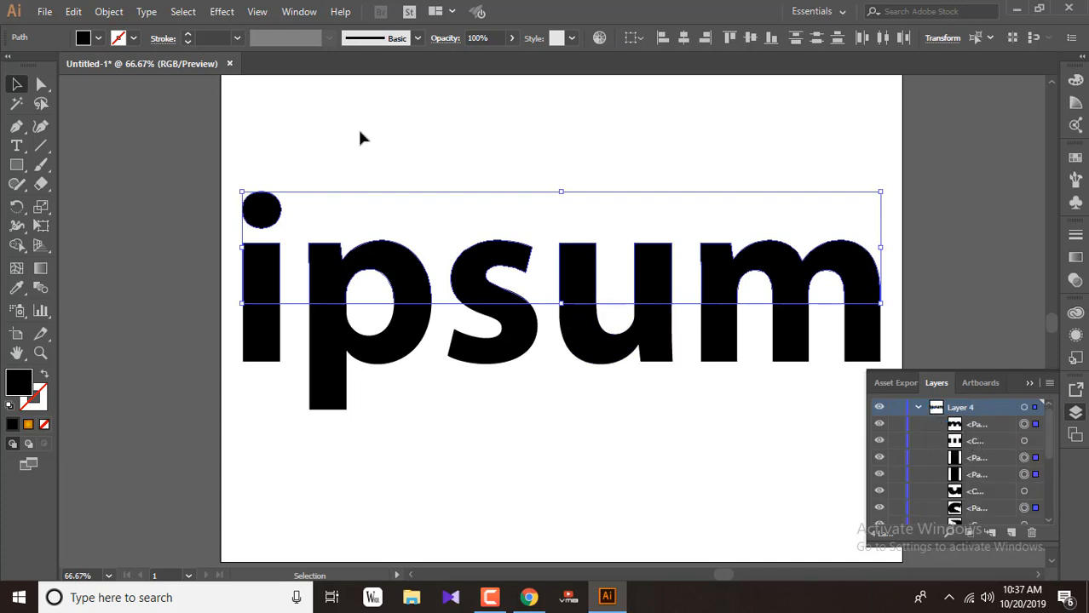
{"action": "left_click", "coordinate": [109, 11]}
{"action": "left_click", "coordinate": [169, 51]}
{"action": "double_click", "coordinate": [978, 424]}
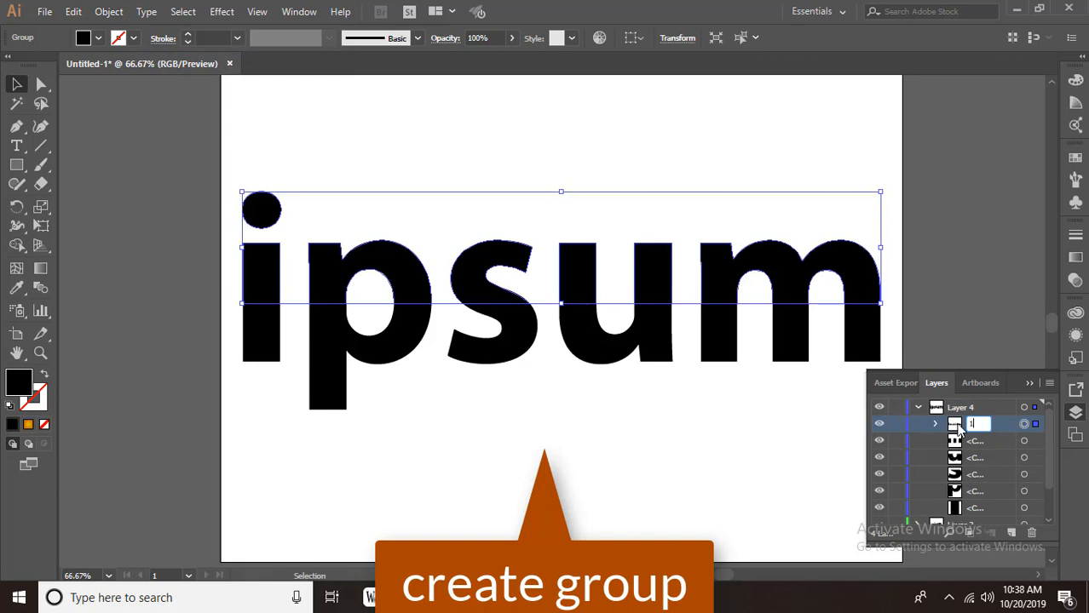
{"action": "type", "text": "1"}
{"action": "left_click", "coordinate": [754, 423]}
Group the lower letter halves and rename the group as 2 in Layer 4.
{"action": "left_click_drag", "start_coordinate": [242, 446], "coordinate": [883, 332]}
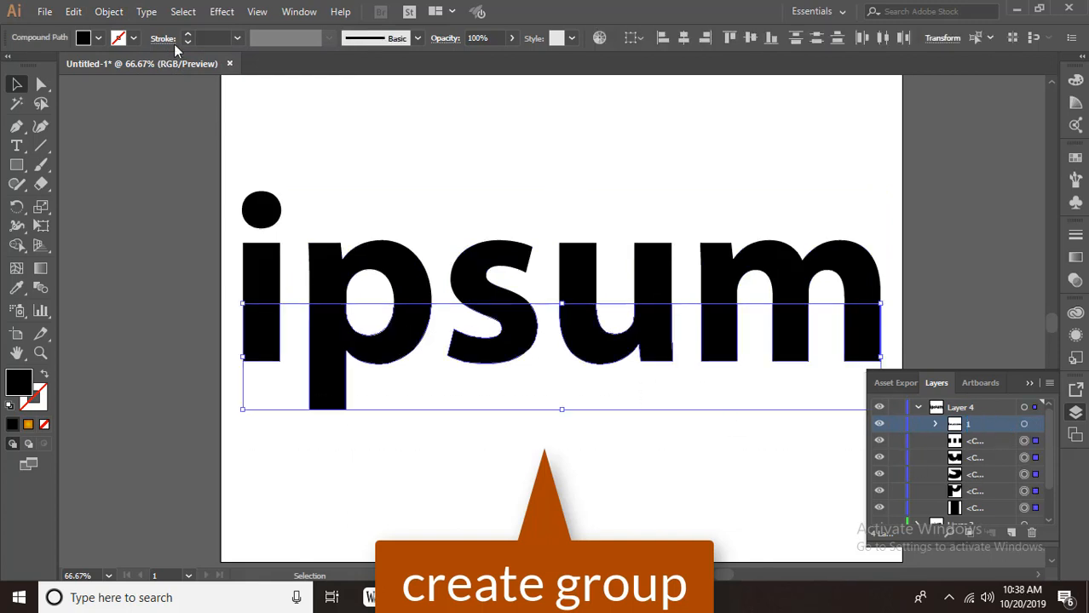
{"action": "left_click", "coordinate": [109, 11]}
{"action": "left_click", "coordinate": [184, 50]}
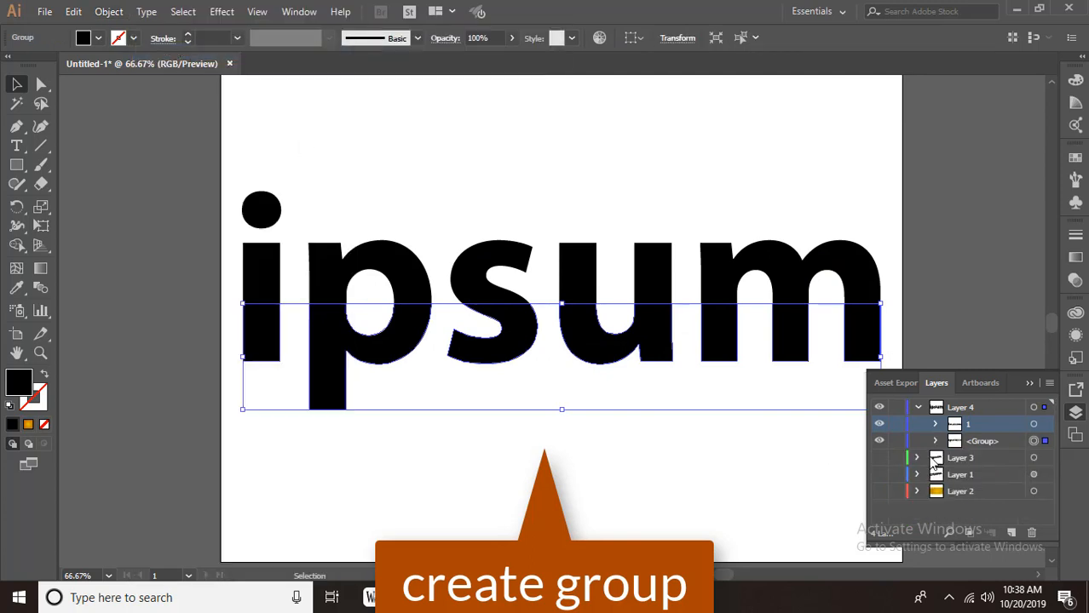
{"action": "left_click", "coordinate": [879, 440]}
{"action": "left_click", "coordinate": [879, 440]}
{"action": "double_click", "coordinate": [973, 441]}
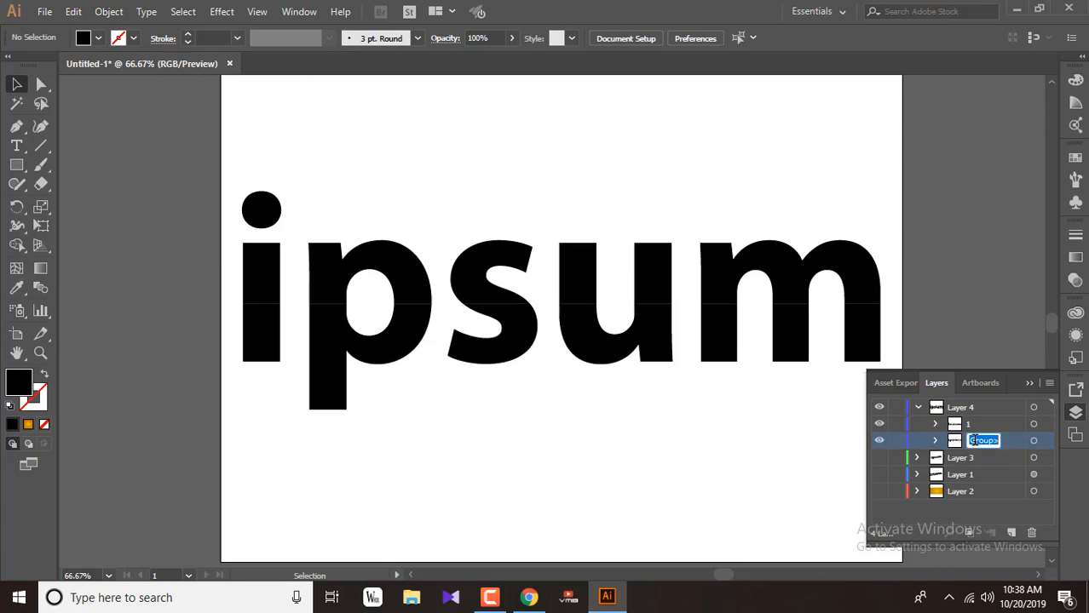
{"action": "key", "text": "BackSpace"}
{"action": "type", "text": "2"}
{"action": "key", "text": "Return"}
Fill group 1 with the 10 lpi 60% line pattern from the Basic Graphics_Lines swatch library.
{"action": "left_click", "coordinate": [1001, 424]}
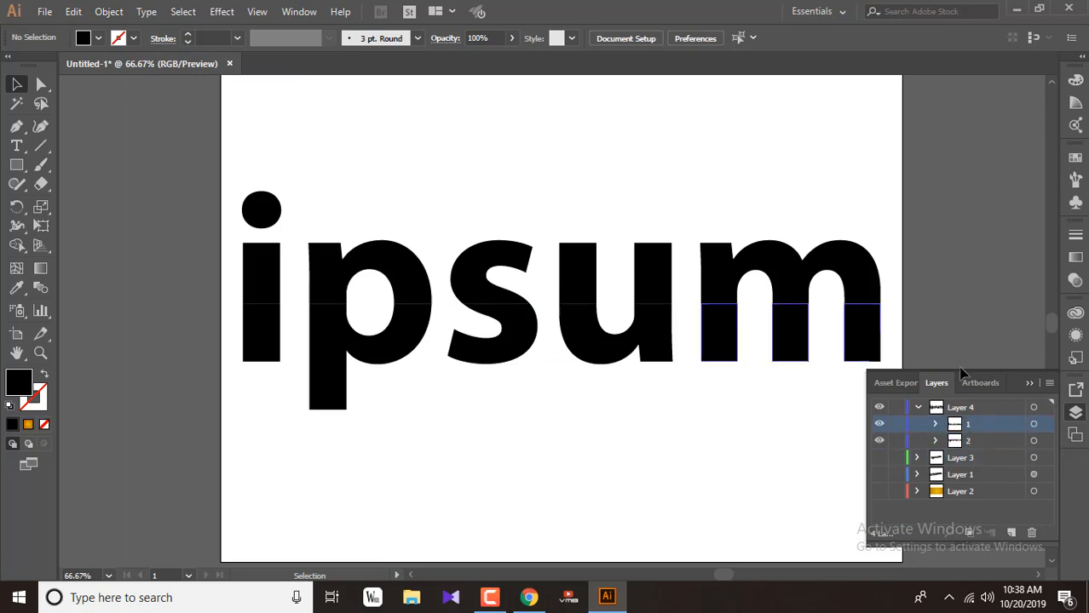
{"action": "left_click", "coordinate": [1031, 423]}
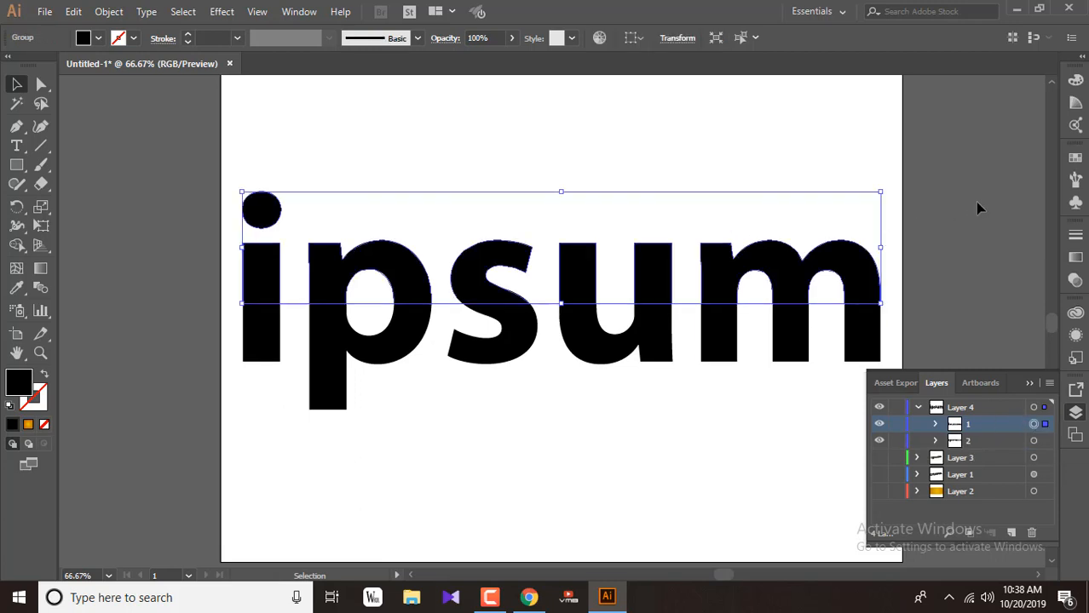
{"action": "left_click", "coordinate": [1076, 161]}
{"action": "left_click", "coordinate": [880, 244]}
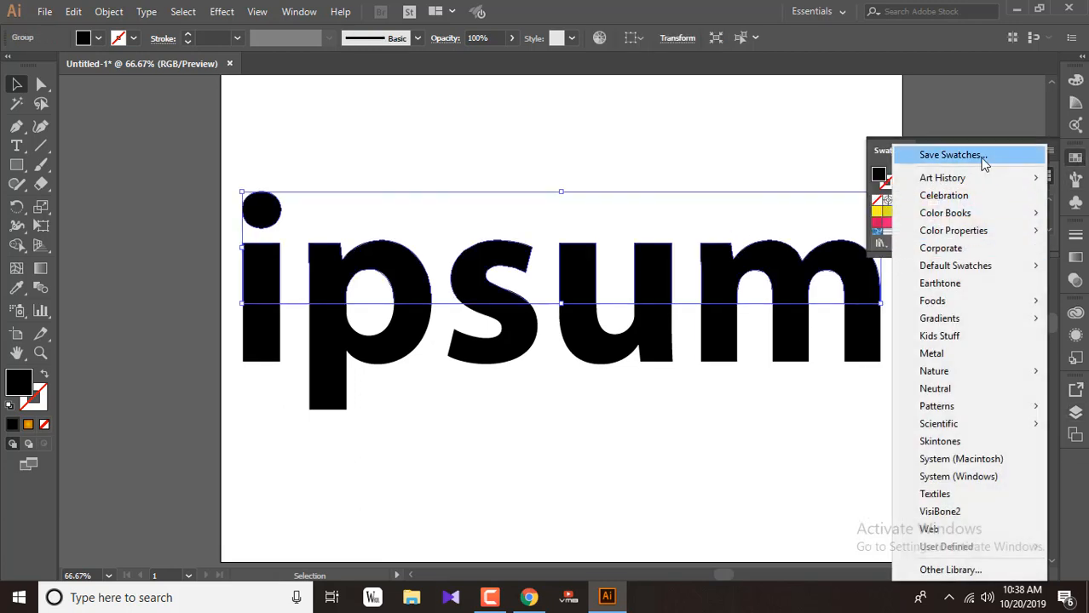
{"action": "mouse_move", "coordinate": [946, 408]}
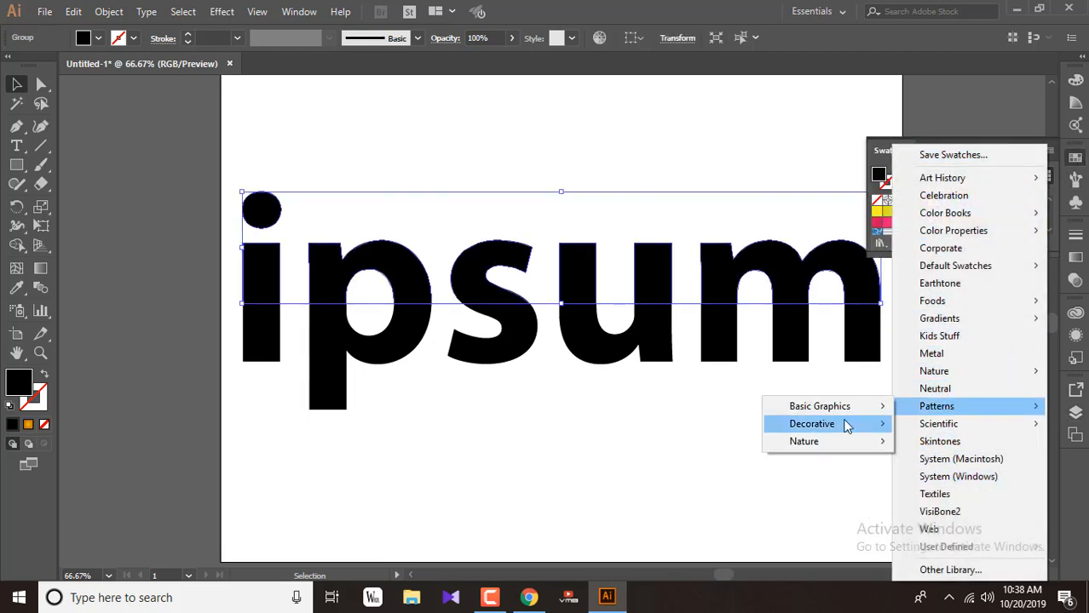
{"action": "mouse_move", "coordinate": [836, 406]}
{"action": "left_click", "coordinate": [963, 425]}
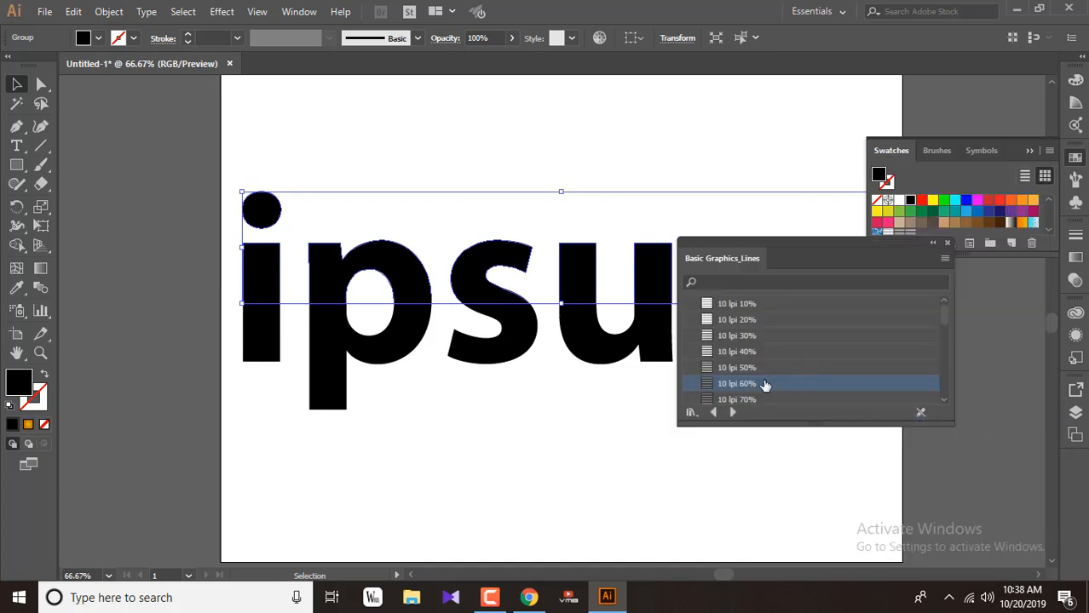
{"action": "left_click", "coordinate": [744, 384]}
{"action": "left_click", "coordinate": [946, 243]}
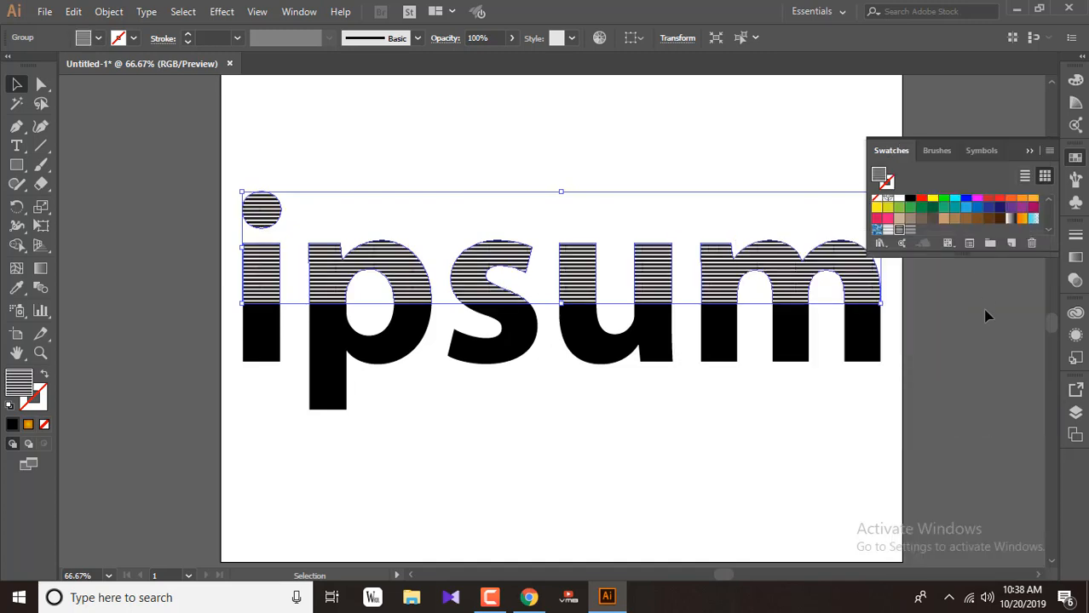
Enable Transform Pattern Only and rotate the line pattern in the upper letter halves so its stripes run diagonally.
{"action": "left_click", "coordinate": [667, 42]}
{"action": "left_click", "coordinate": [687, 51]}
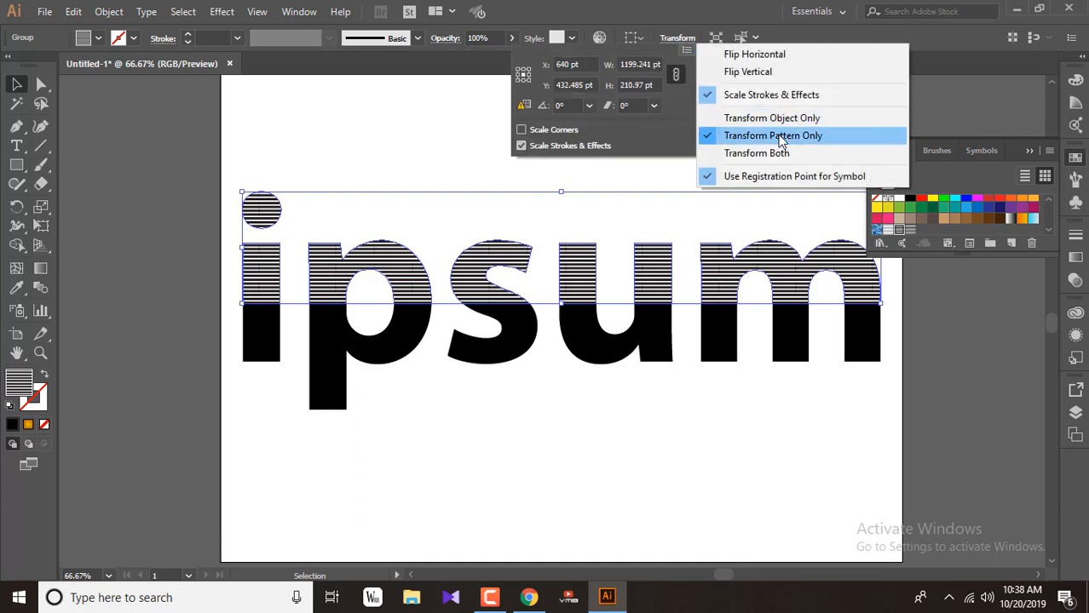
{"action": "left_click", "coordinate": [708, 138]}
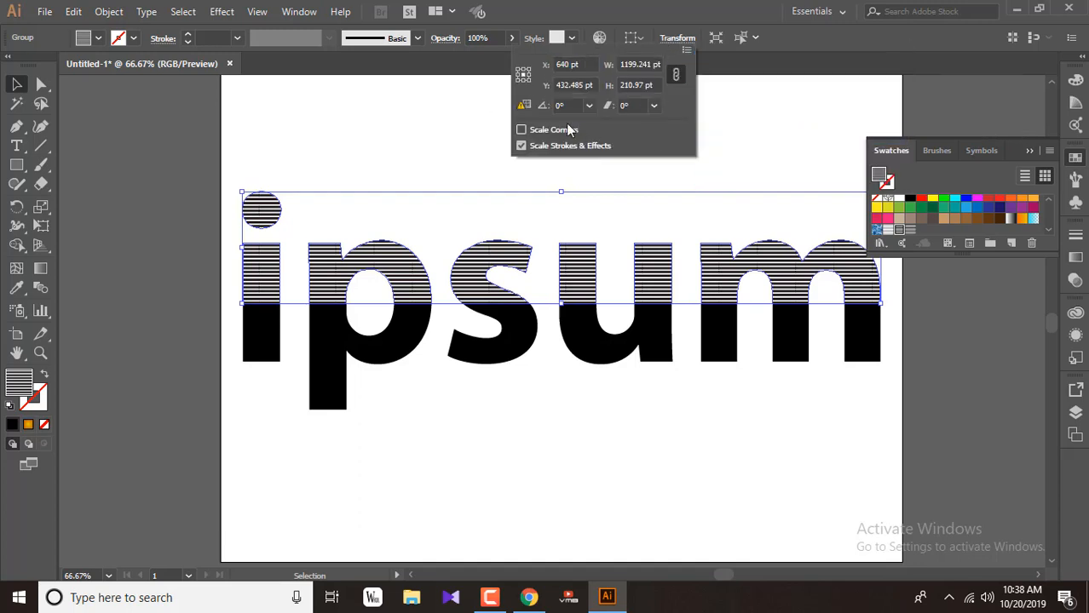
{"action": "left_click", "coordinate": [686, 51]}
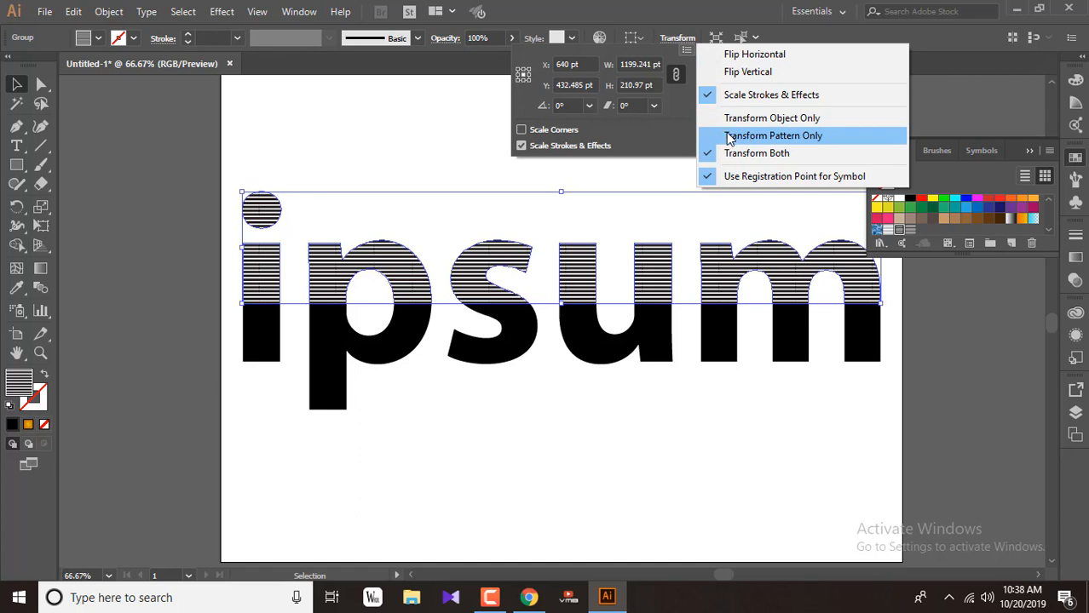
{"action": "left_click", "coordinate": [734, 137]}
{"action": "left_click", "coordinate": [568, 105]}
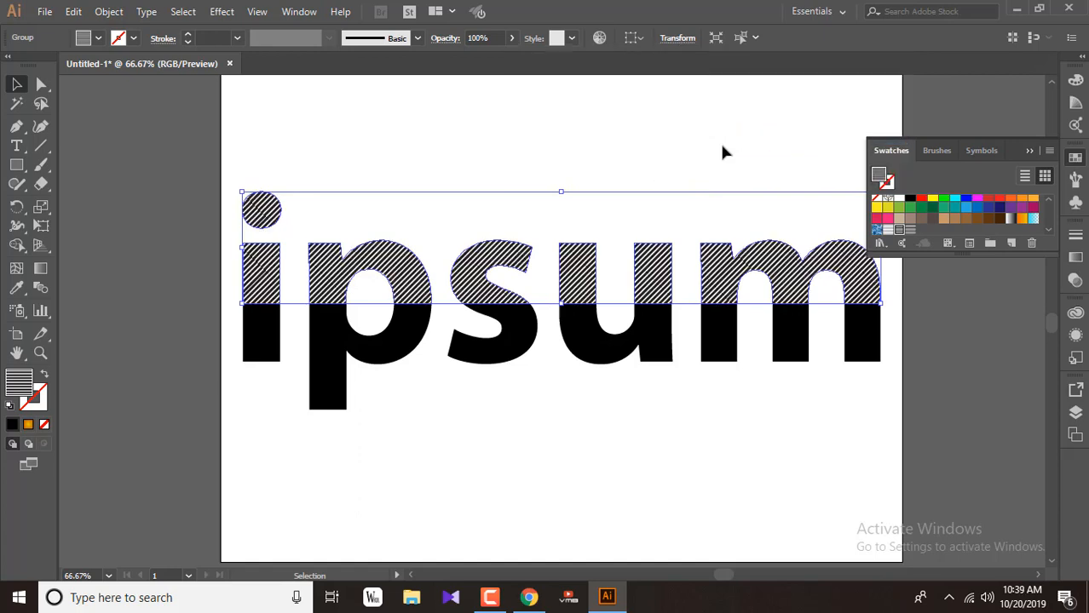
{"action": "left_click", "coordinate": [496, 142]}
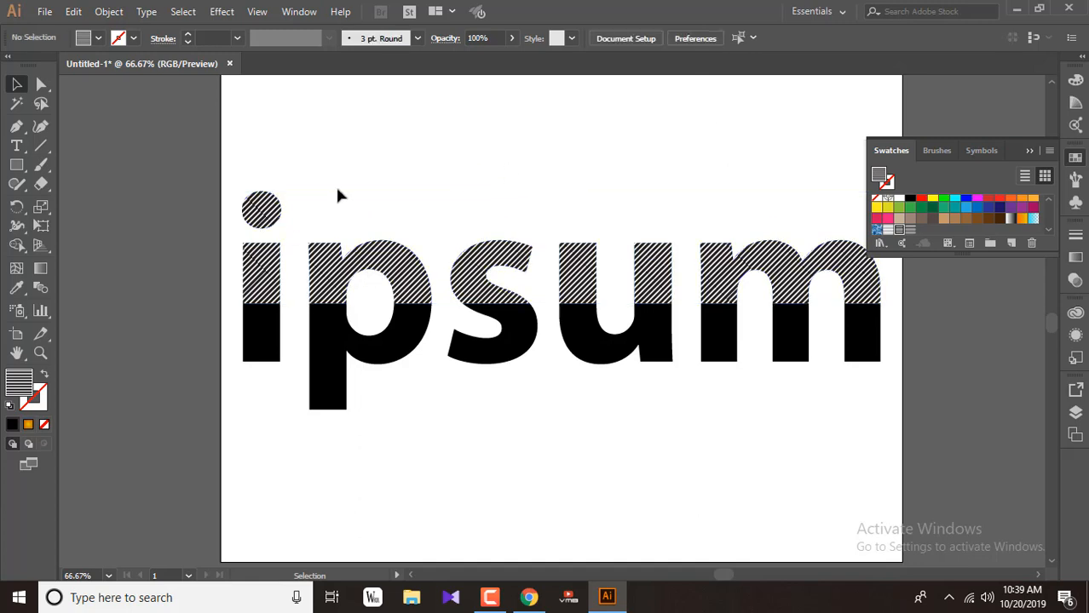
Group the striped upper halves and the black lower halves together into one group.
{"action": "left_click_drag", "start_coordinate": [238, 177], "coordinate": [877, 417]}
{"action": "right_click", "coordinate": [599, 349]}
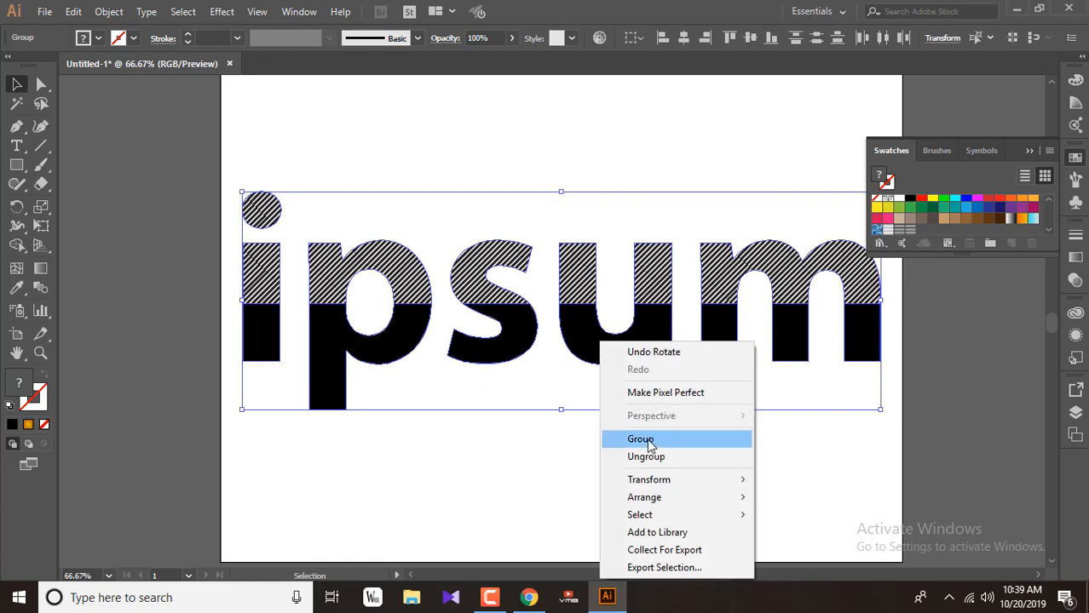
{"action": "left_click", "coordinate": [634, 438]}
{"action": "left_click", "coordinate": [1029, 150]}
Add a 3D Rotate effect to the grouped text with a custom rotation of 48°, -11° and 1°, and enable the preview.
{"action": "left_click", "coordinate": [299, 11]}
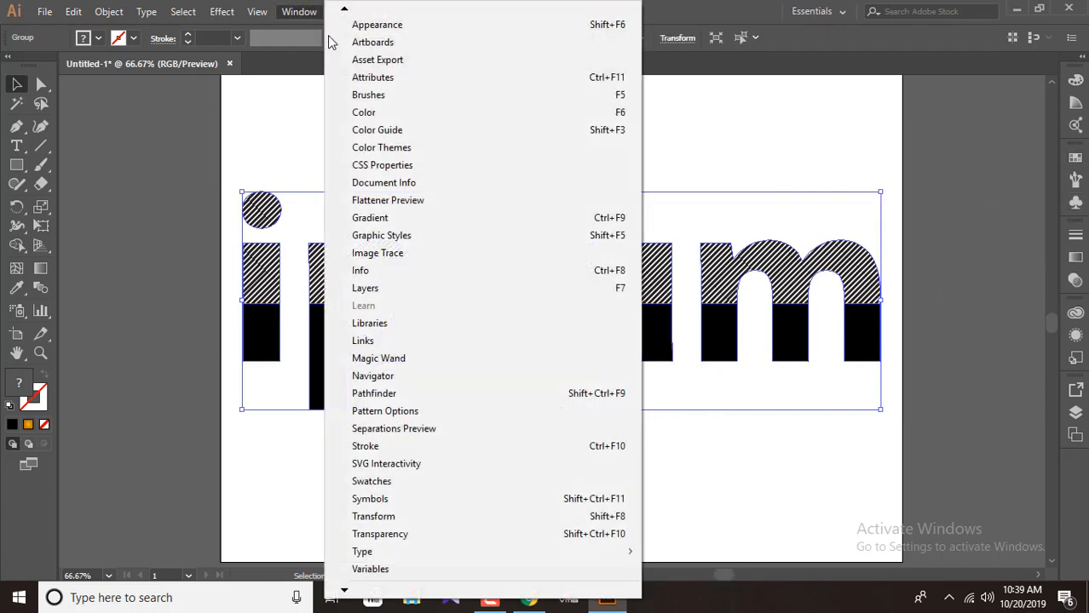
{"action": "mouse_move", "coordinate": [344, 12]}
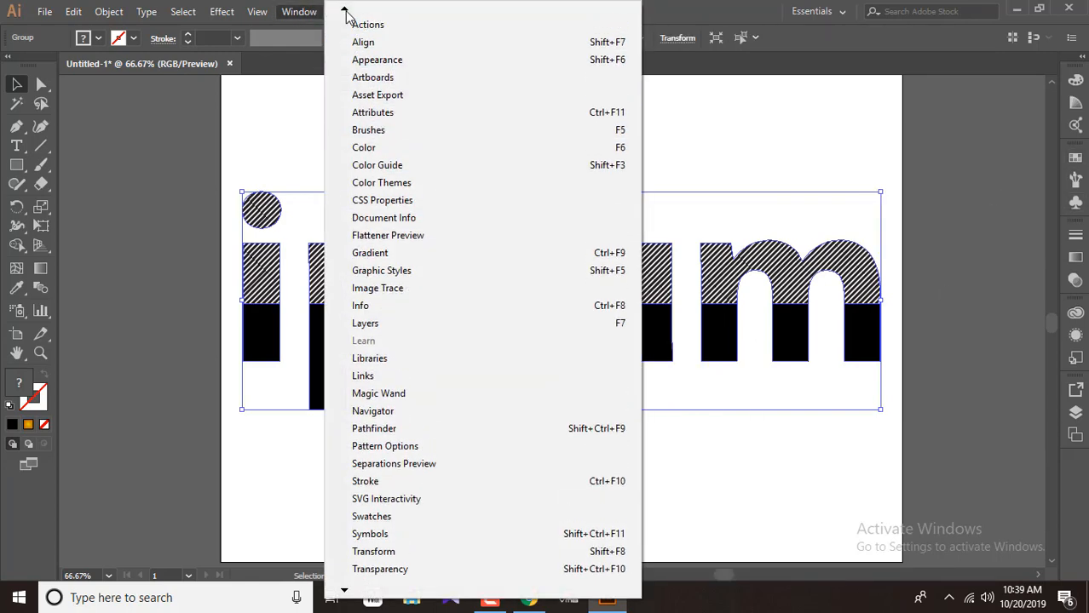
{"action": "left_click", "coordinate": [440, 67]}
{"action": "left_click", "coordinate": [921, 461]}
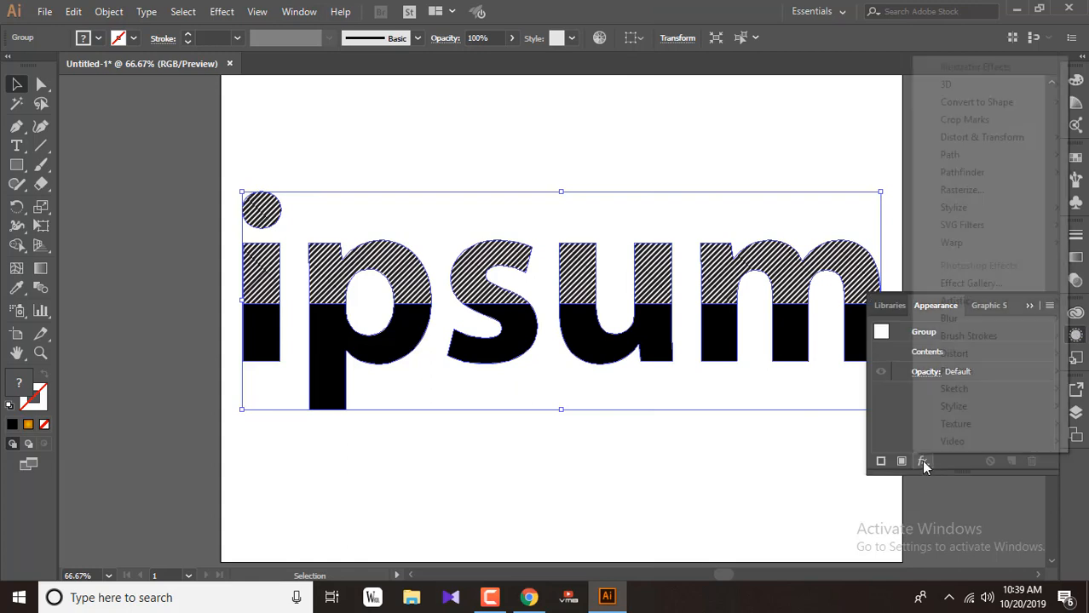
{"action": "mouse_move", "coordinate": [950, 85]}
{"action": "left_click", "coordinate": [813, 119]}
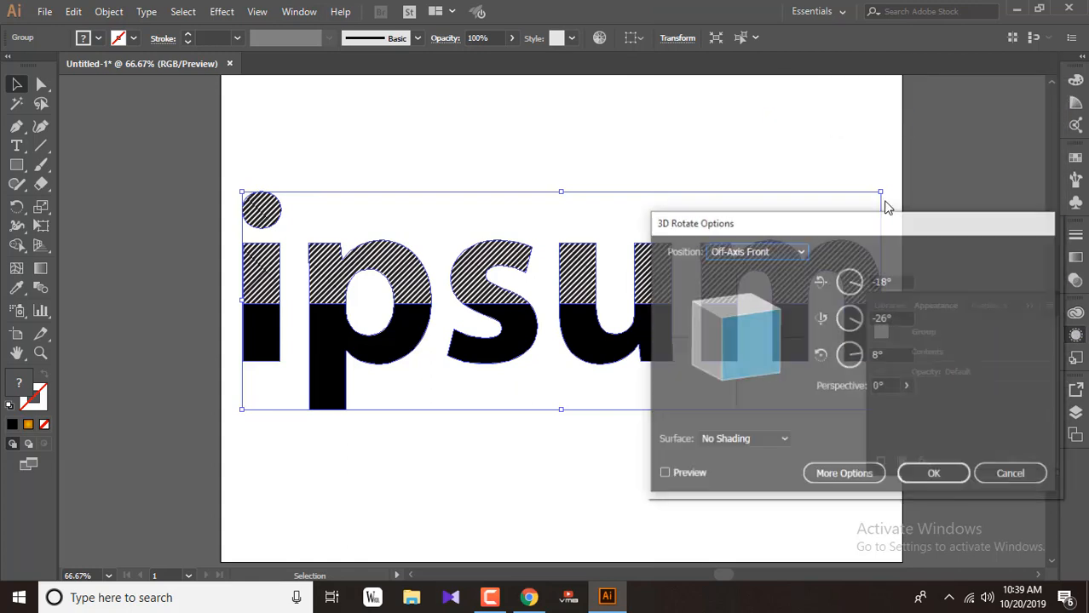
{"action": "left_click_drag", "start_coordinate": [855, 220], "coordinate": [874, 174]}
{"action": "left_click", "coordinate": [772, 278]}
{"action": "left_click_drag", "start_coordinate": [772, 279], "coordinate": [786, 252]}
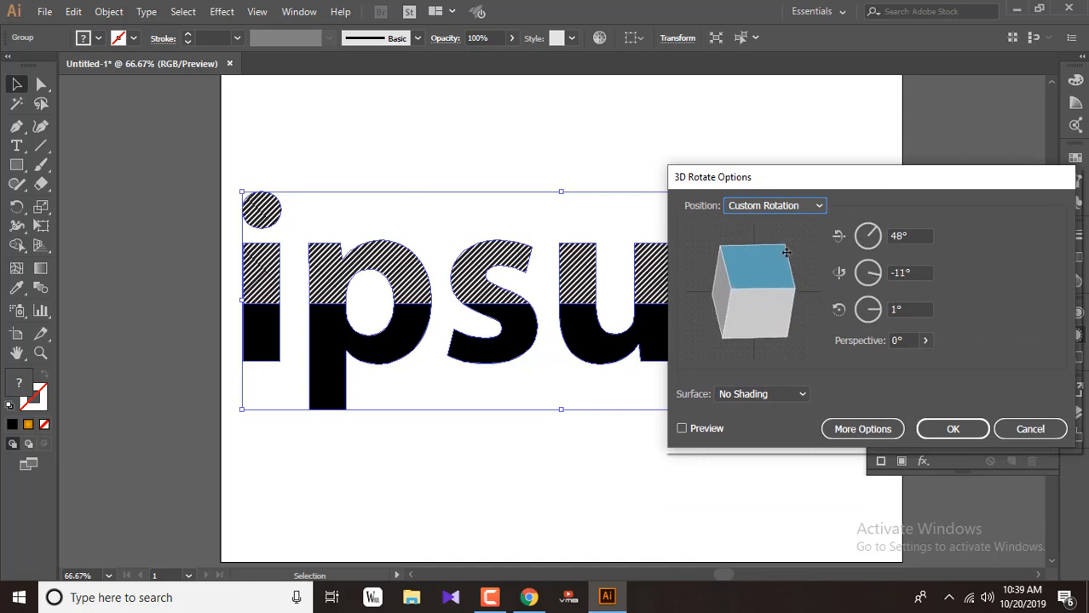
{"action": "left_click", "coordinate": [708, 429]}
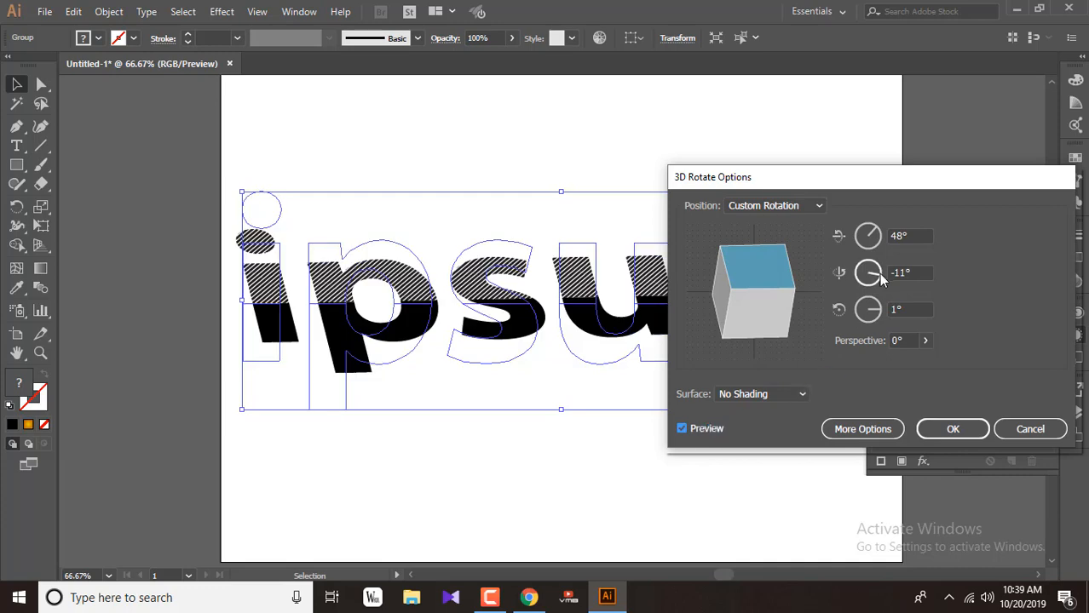
Set the 3D rotation to -18° around the Y axis and 7° around the Z axis.
{"action": "left_click", "coordinate": [917, 271]}
{"action": "key", "text": "Down"}
{"action": "key", "text": "Down"}
{"action": "key", "text": "Down"}
{"action": "key", "text": "Down"}
{"action": "key", "text": "Down"}
{"action": "key", "text": "Down"}
{"action": "key", "text": "Down"}
{"action": "key", "text": "Down"}
{"action": "key", "text": "Down"}
{"action": "key", "text": "Down"}
{"action": "key", "text": "Down"}
{"action": "key", "text": "Down"}
{"action": "key", "text": "Down"}
{"action": "key", "text": "Down"}
{"action": "key", "text": "Down"}
{"action": "key", "text": "Down"}
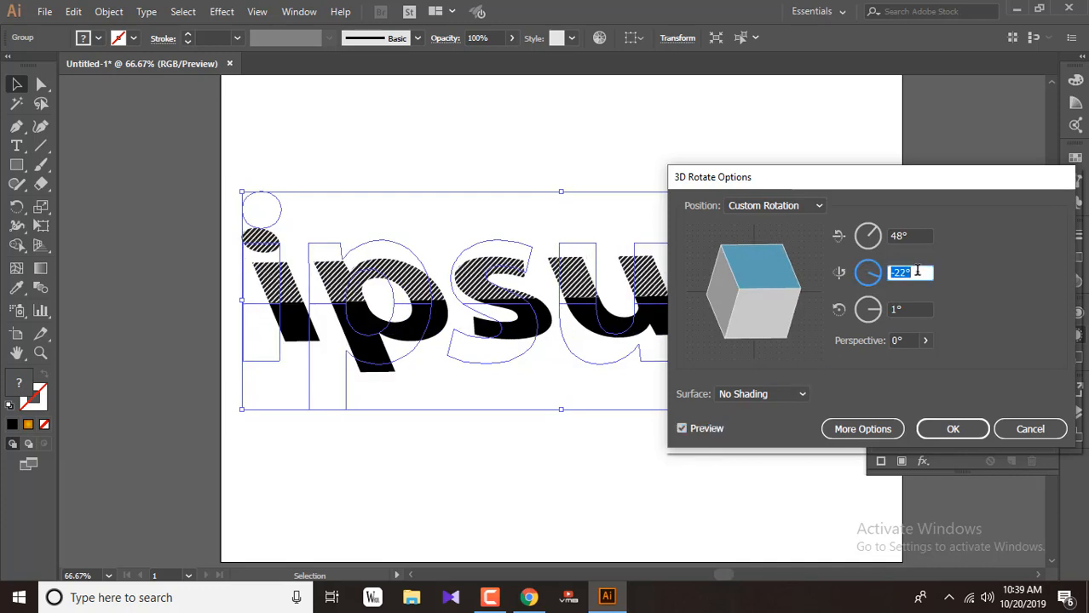
{"action": "key", "text": "Up"}
{"action": "key", "text": "Up"}
{"action": "key", "text": "Up"}
{"action": "key", "text": "Up"}
{"action": "key", "text": "Up"}
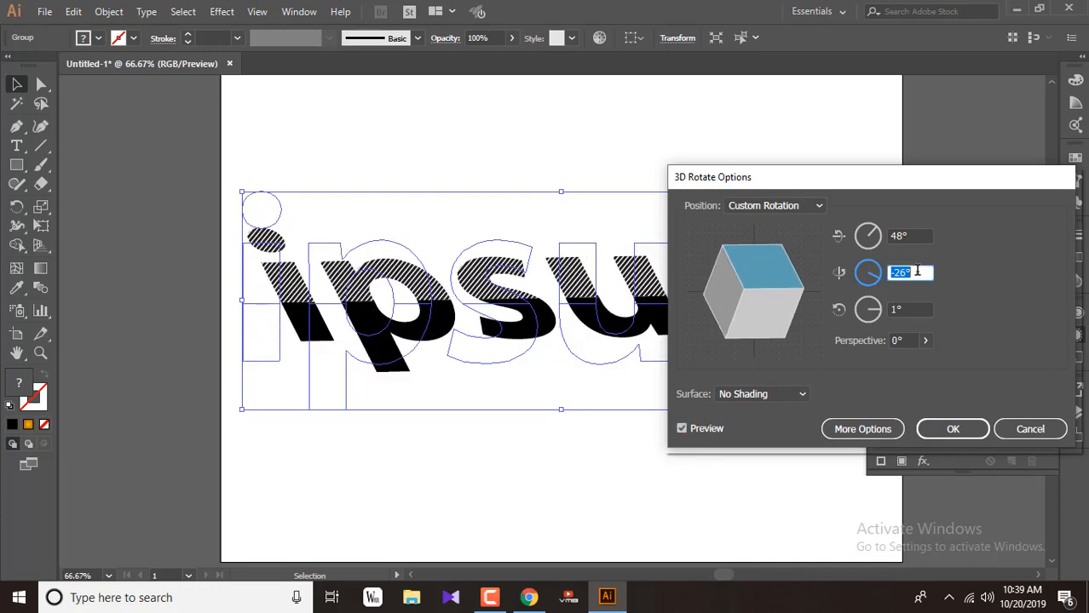
{"action": "key", "text": "Up"}
{"action": "key", "text": "Up"}
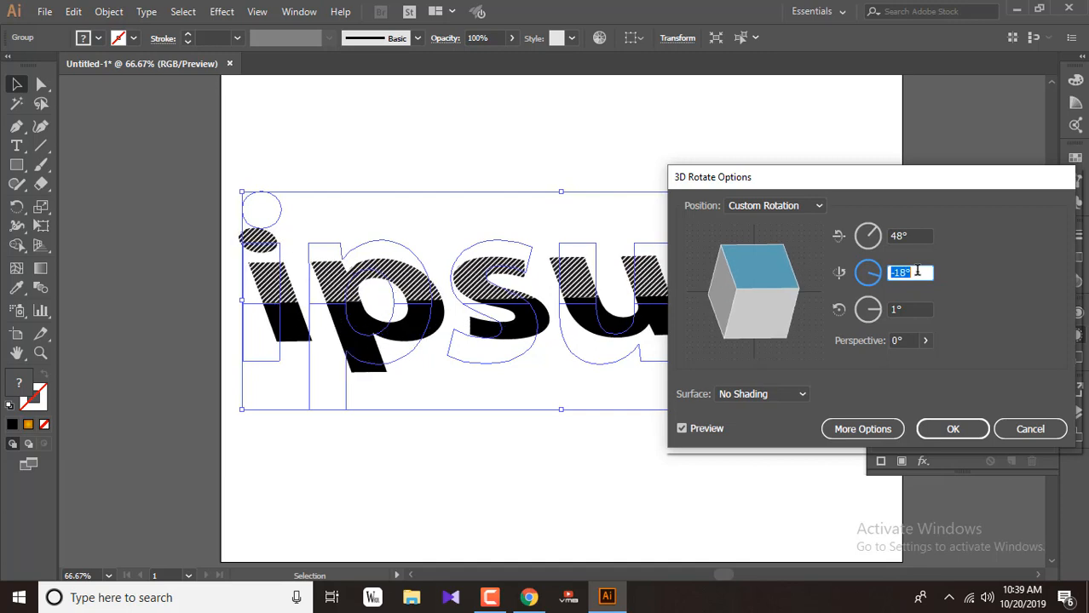
{"action": "left_click", "coordinate": [925, 308]}
{"action": "key", "text": "Up"}
{"action": "key", "text": "Up"}
{"action": "key", "text": "Up"}
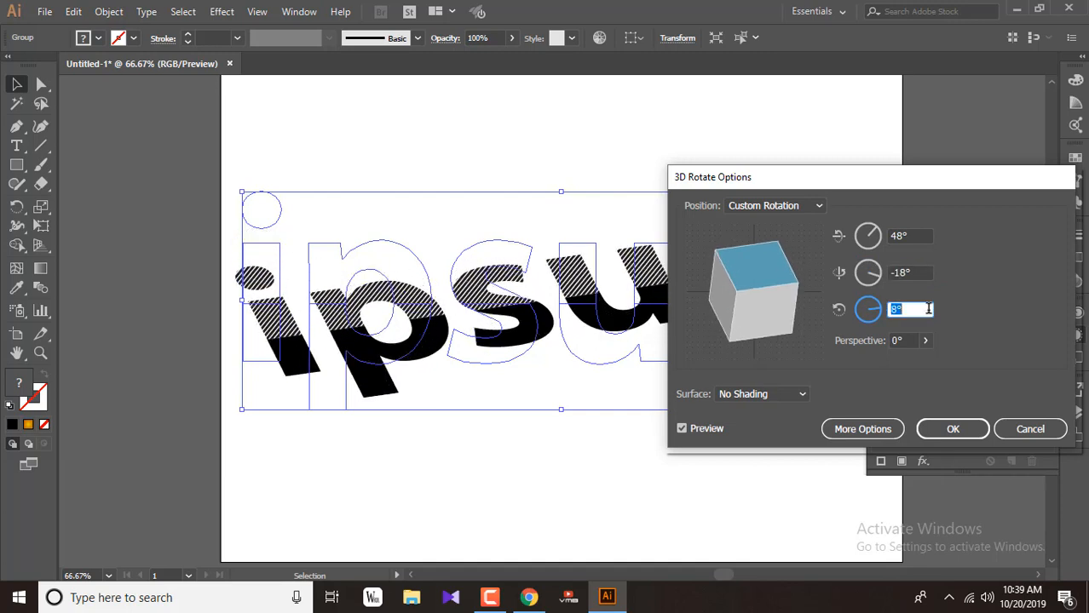
Adjust the text's Y-axis rotation to -20°.
{"action": "left_click", "coordinate": [926, 273]}
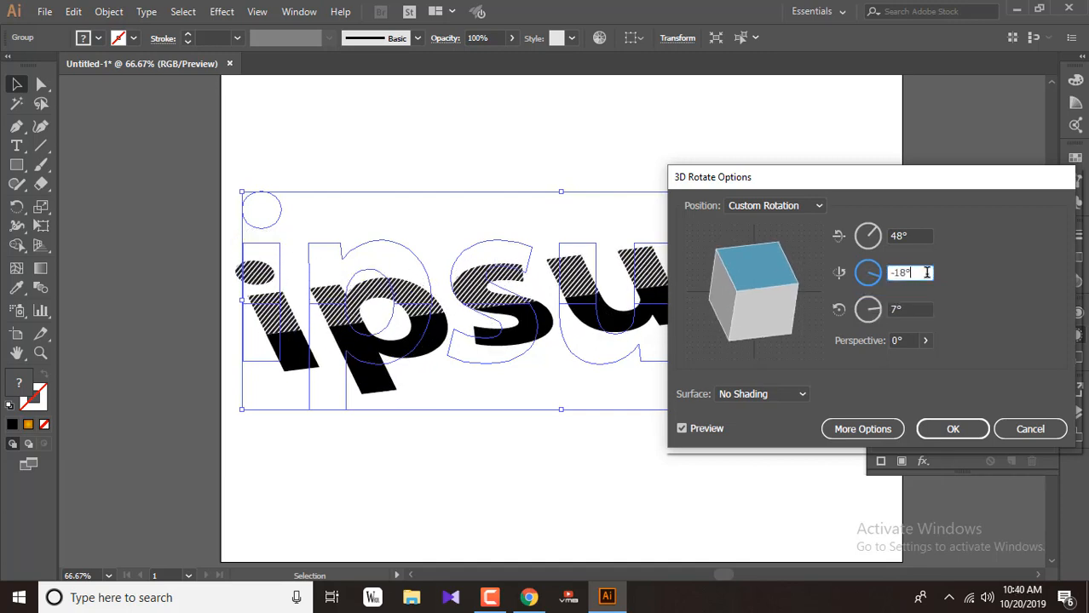
{"action": "key", "text": "Down"}
{"action": "key", "text": "Down"}
{"action": "key", "text": "Down"}
{"action": "key", "text": "Down"}
{"action": "key", "text": "Down"}
{"action": "key", "text": "Down"}
{"action": "key", "text": "Down"}
{"action": "key", "text": "Down"}
{"action": "key", "text": "Down"}
{"action": "key", "text": "Down"}
{"action": "key", "text": "Down"}
{"action": "key", "text": "Up"}
{"action": "key", "text": "Up"}
{"action": "key", "text": "Up"}
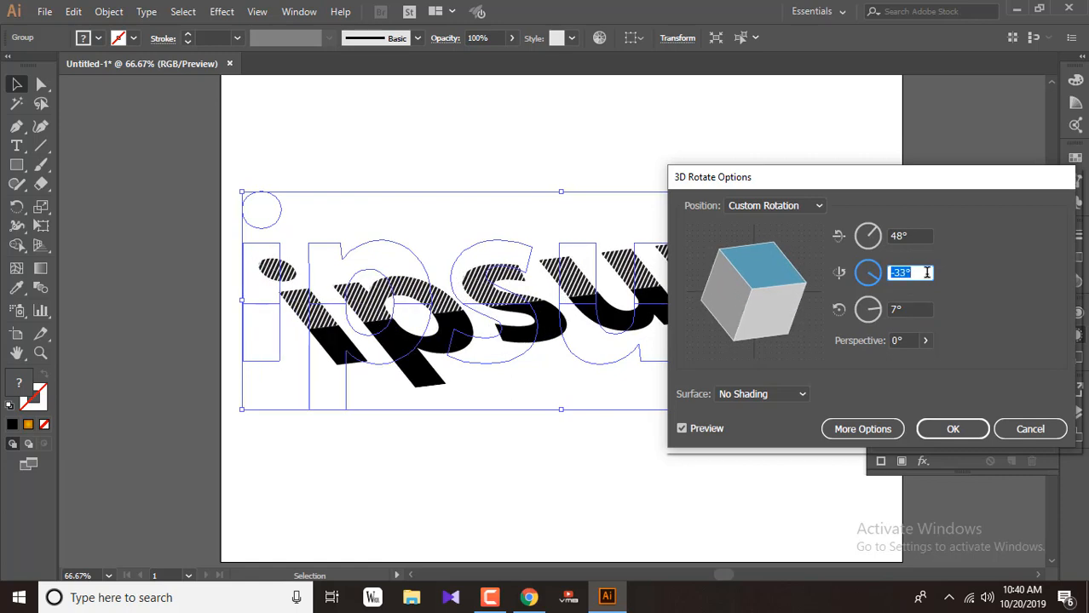
{"action": "left_click_drag", "start_coordinate": [886, 176], "coordinate": [861, 167]}
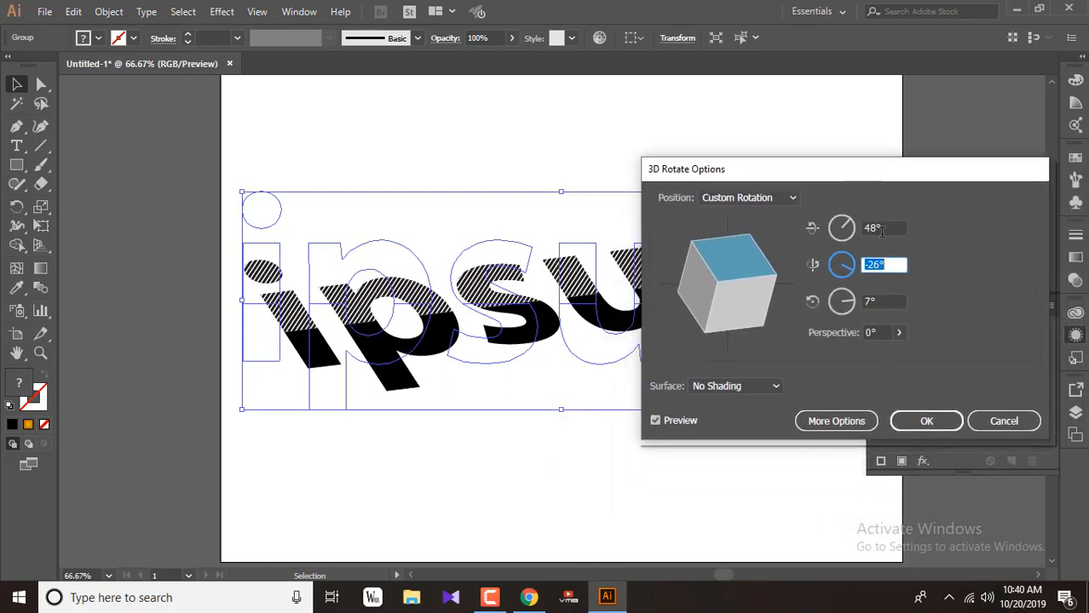
{"action": "key", "text": "Up"}
{"action": "key", "text": "Up"}
{"action": "key", "text": "Up"}
{"action": "key", "text": "Up"}
{"action": "key", "text": "Up"}
{"action": "key", "text": "Up"}
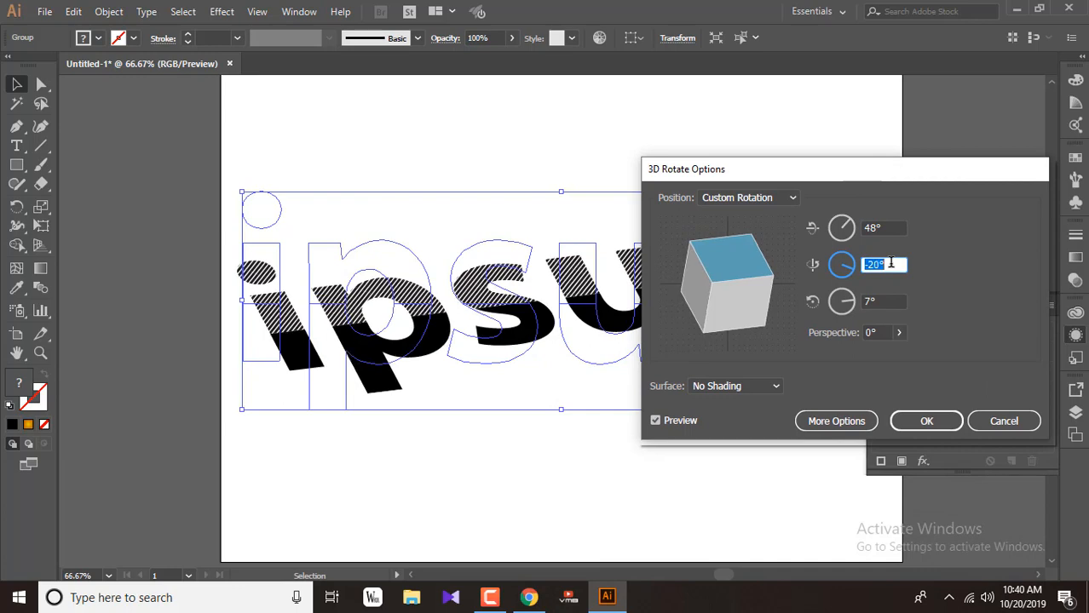
Set the 3D Rotate perspective to 37° and the Y-axis rotation to -19°.
{"action": "left_click", "coordinate": [900, 333]}
{"action": "left_click_drag", "start_coordinate": [840, 353], "coordinate": [851, 354]}
{"action": "left_click", "coordinate": [892, 263]}
{"action": "key", "text": "Up"}
{"action": "key", "text": "Up"}
{"action": "key", "text": "Up"}
{"action": "key", "text": "Up"}
{"action": "key", "text": "Down"}
{"action": "key", "text": "Down"}
{"action": "key", "text": "Down"}
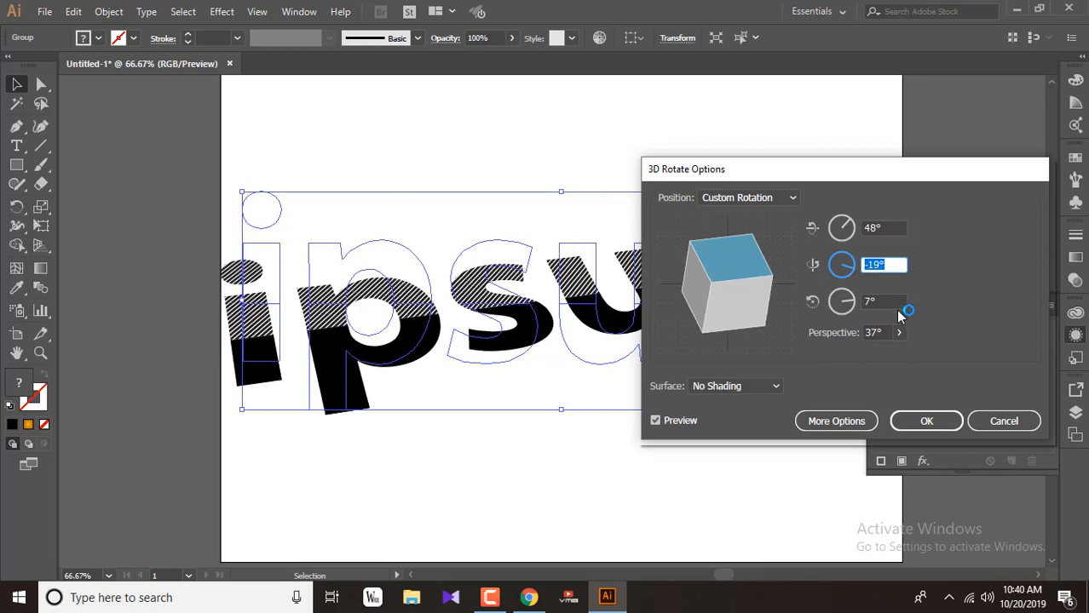
Set the Z-axis rotation to 7° and the X-axis rotation to 52°, and apply the 3D Rotate effect.
{"action": "left_click", "coordinate": [894, 302]}
{"action": "key", "text": "Up"}
{"action": "key", "text": "Up"}
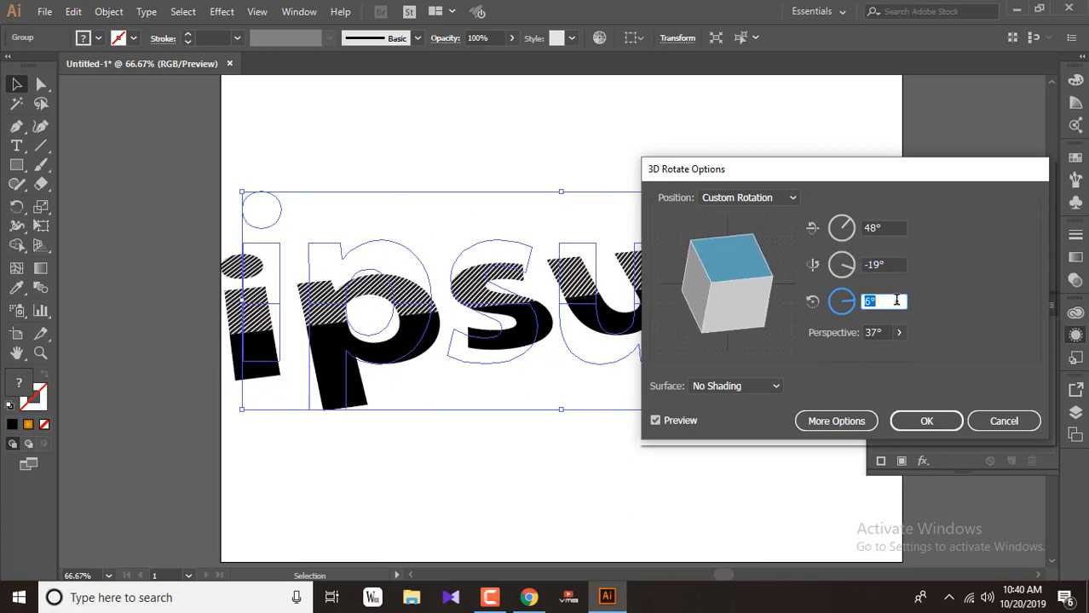
{"action": "key", "text": "Down"}
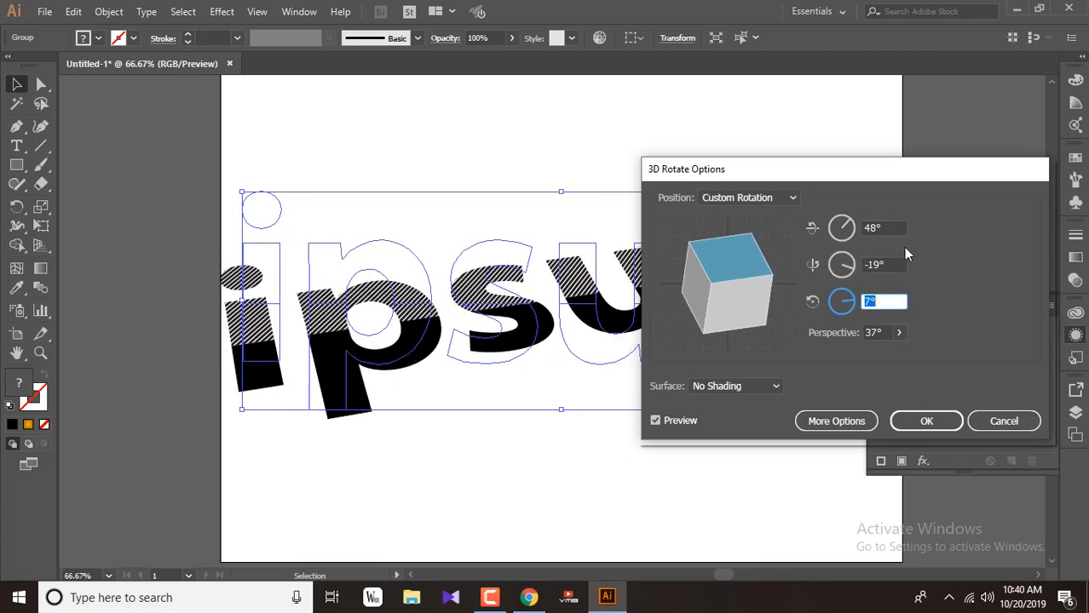
{"action": "left_click", "coordinate": [893, 228]}
{"action": "key", "text": "Up"}
{"action": "key", "text": "Up"}
{"action": "key", "text": "Up"}
{"action": "key", "text": "Up"}
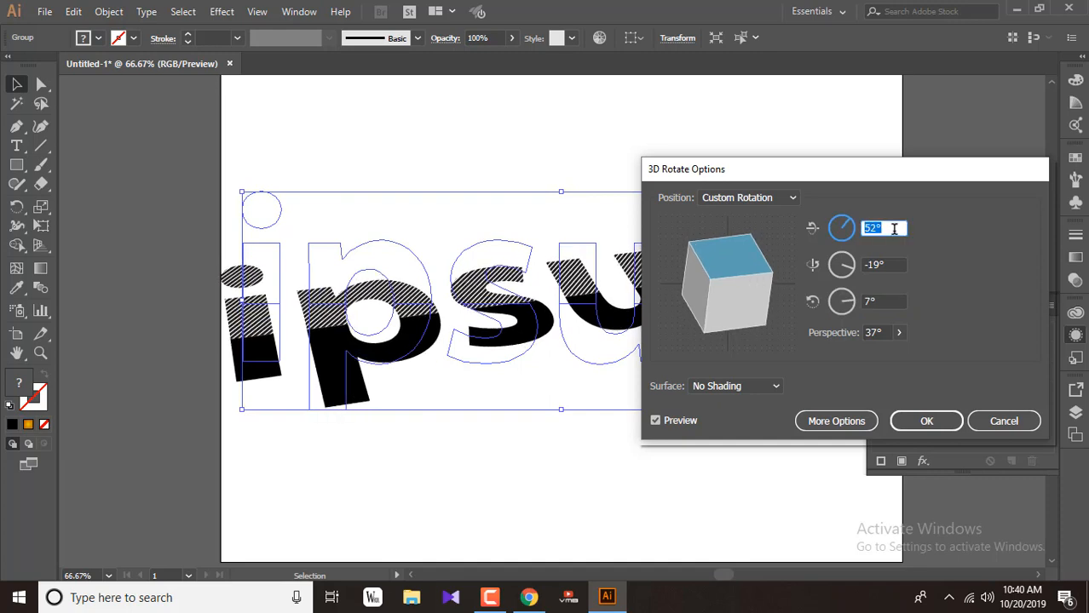
{"action": "left_click", "coordinate": [937, 421]}
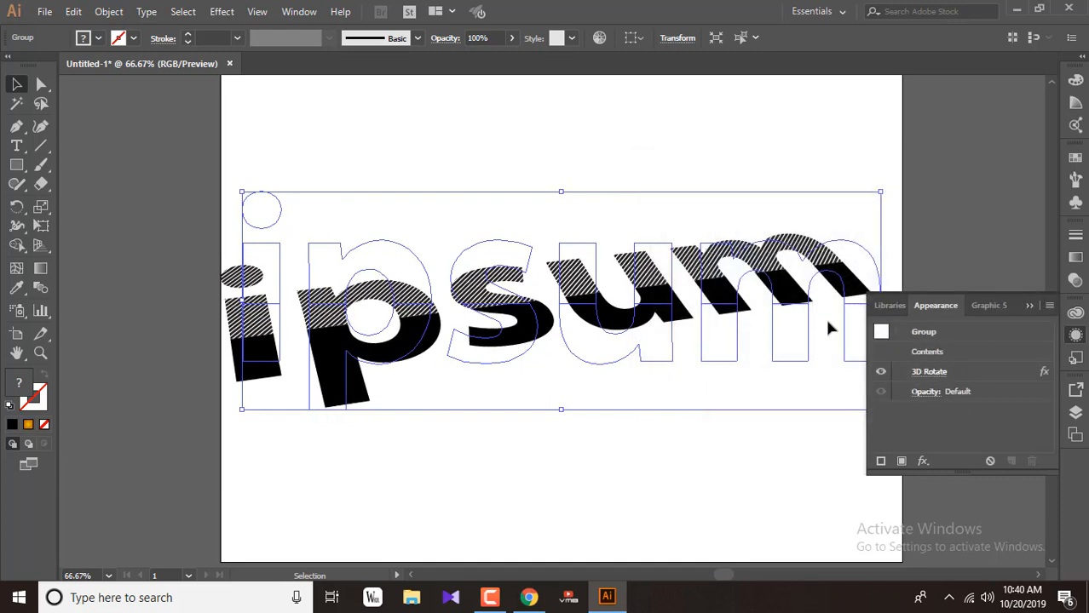
Expand the group in Layer 4 and duplicate group 2, which holds the black lower letter halves.
{"action": "left_click", "coordinate": [1028, 307]}
{"action": "left_click", "coordinate": [1075, 412]}
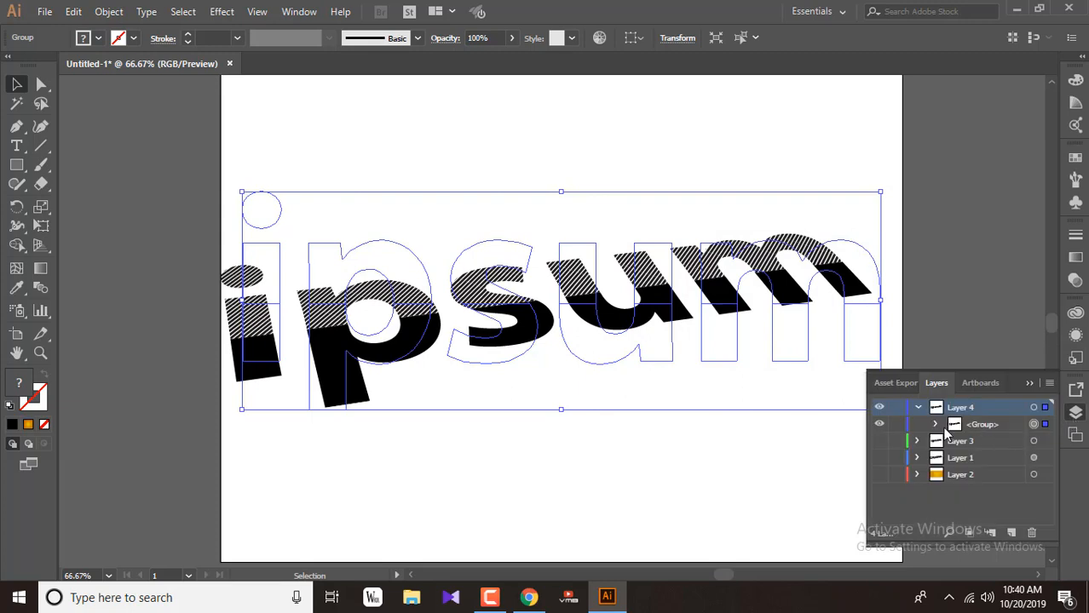
{"action": "left_click", "coordinate": [936, 425]}
{"action": "left_click", "coordinate": [997, 458]}
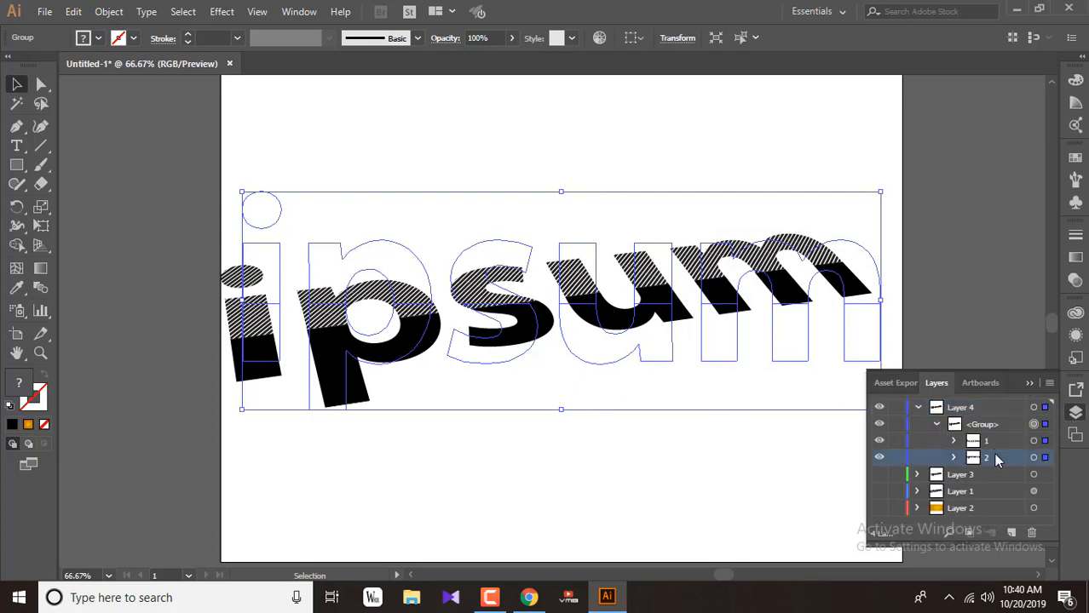
{"action": "left_click", "coordinate": [1034, 458]}
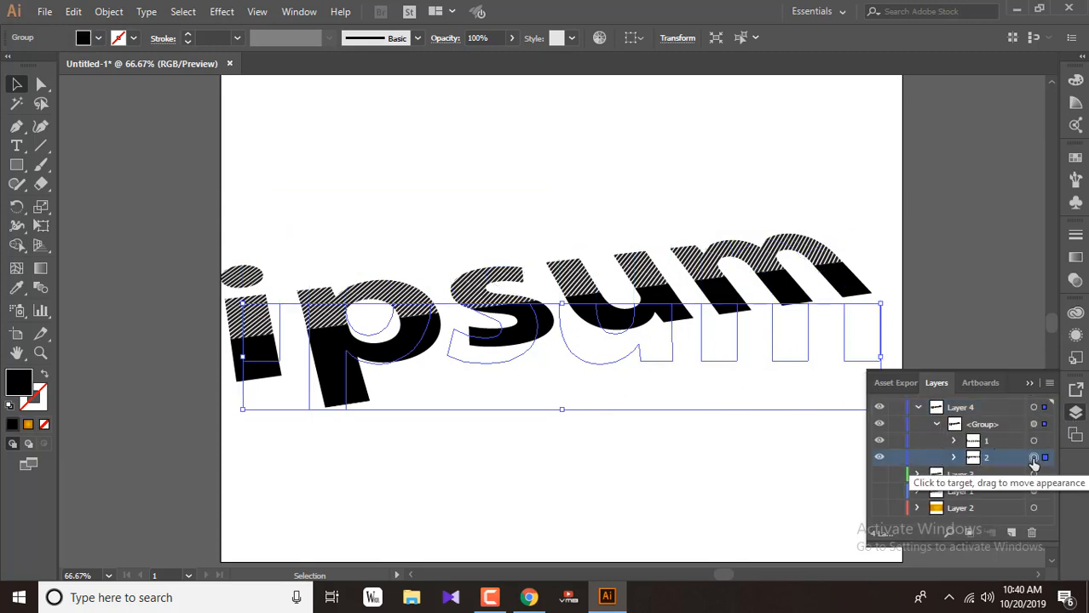
{"action": "left_click_drag", "start_coordinate": [999, 459], "coordinate": [1011, 532]}
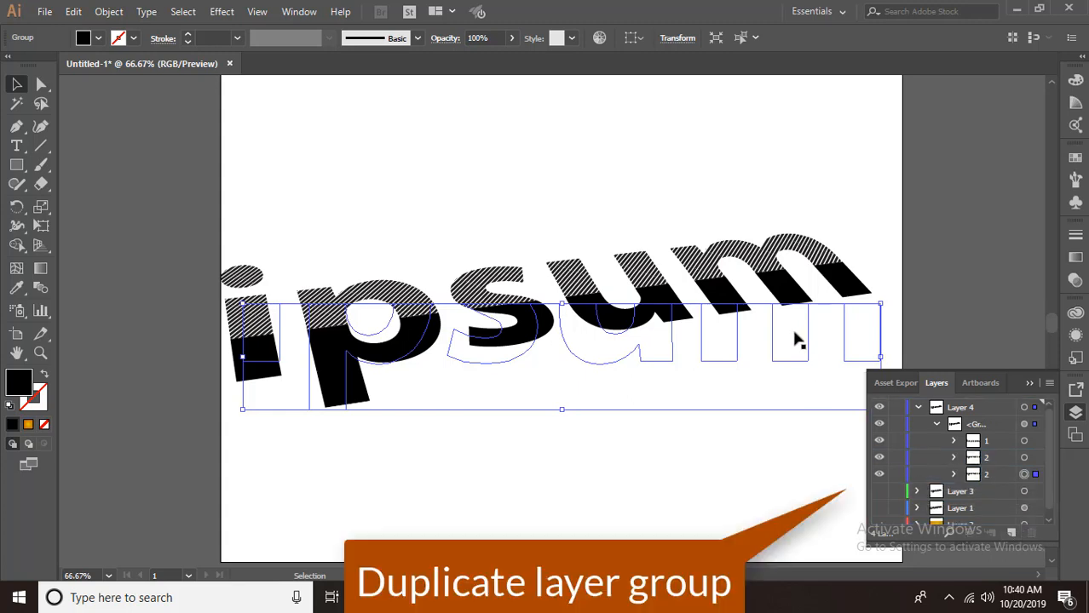
Nudge the lower copy of group 2 down and slightly left to form an offset depth behind the black letter halves.
{"action": "key", "text": "Down"}
{"action": "key", "text": "Down"}
{"action": "key", "text": "Down"}
{"action": "key", "text": "Down"}
{"action": "key", "text": "Down"}
{"action": "key", "text": "Down"}
{"action": "key", "text": "Down"}
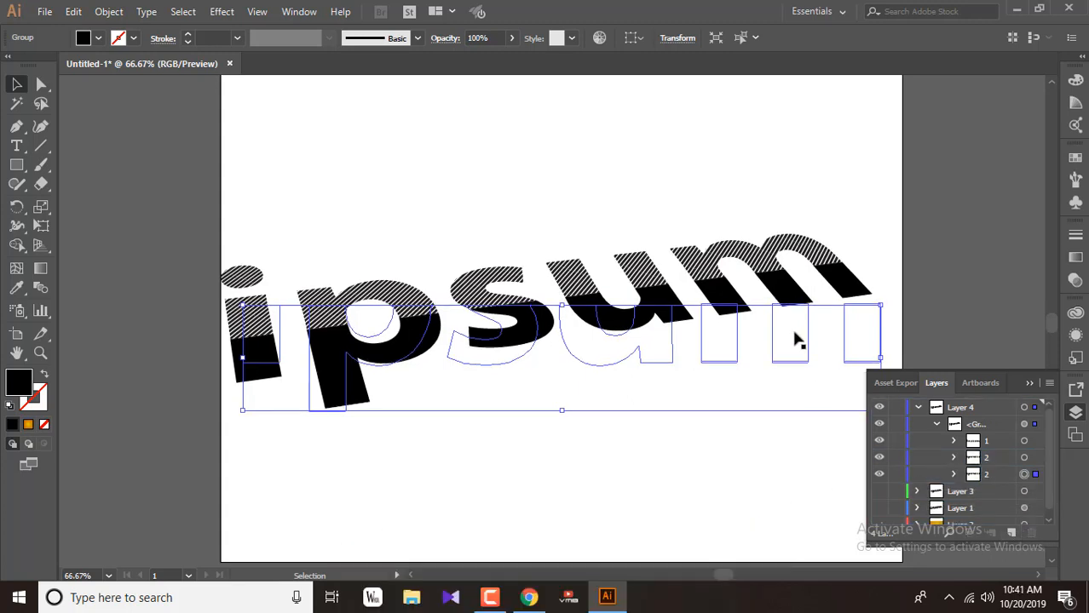
{"action": "key", "text": "Down"}
{"action": "key", "text": "Down"}
{"action": "key", "text": "Down"}
{"action": "key", "text": "Down"}
{"action": "key", "text": "Down"}
{"action": "key", "text": "Down"}
{"action": "key", "text": "Down"}
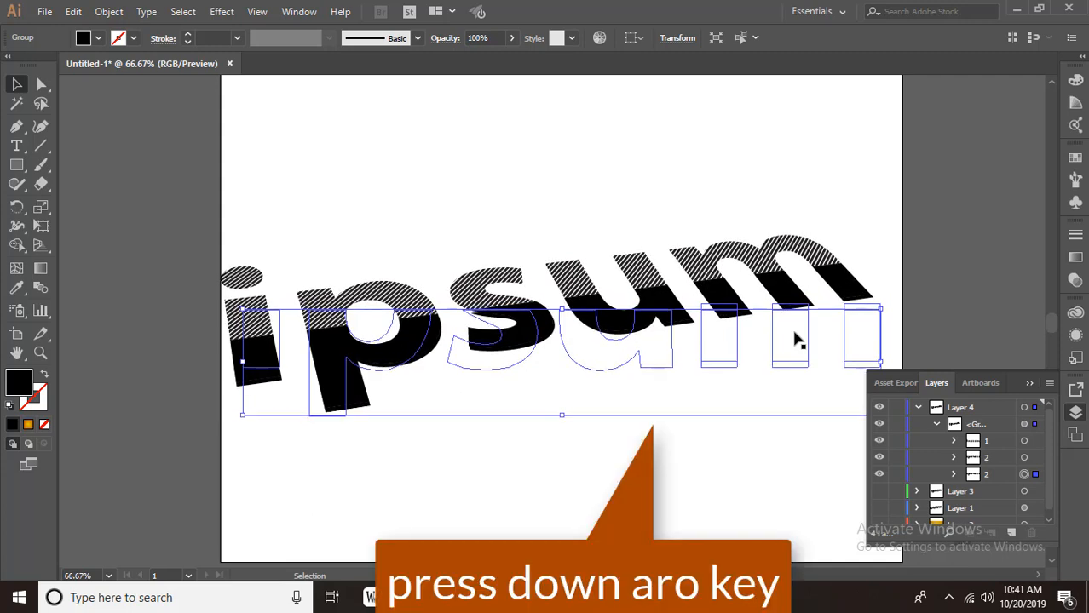
{"action": "key", "text": "Down"}
{"action": "key", "text": "Down"}
{"action": "key", "text": "Down"}
{"action": "key", "text": "Down"}
{"action": "key", "text": "Down"}
{"action": "key", "text": "Down"}
{"action": "key", "text": "Down"}
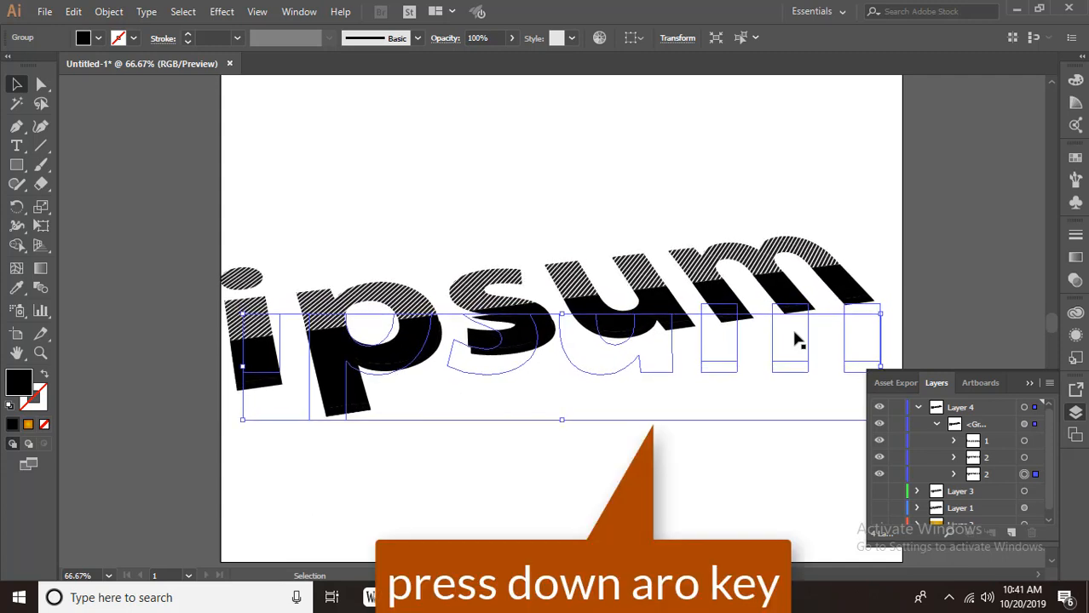
{"action": "key", "text": "Left"}
{"action": "key", "text": "Left"}
{"action": "key", "text": "Left"}
{"action": "key", "text": "Left"}
{"action": "key", "text": "Left"}
{"action": "key", "text": "Left"}
{"action": "key", "text": "Left"}
{"action": "key", "text": "Left"}
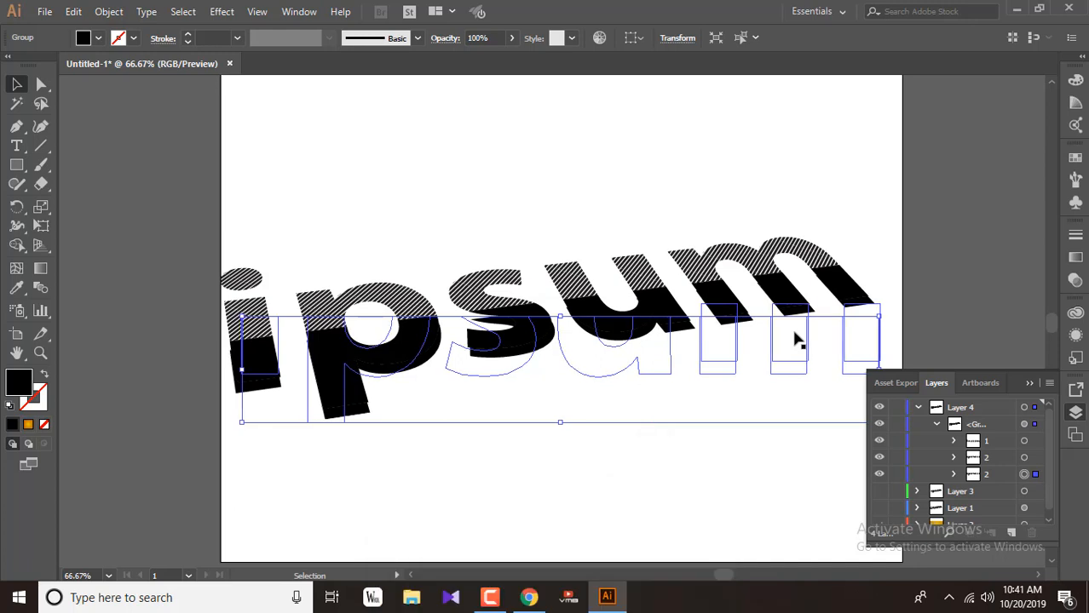
{"action": "key", "text": "Down"}
{"action": "key", "text": "Down"}
{"action": "key", "text": "Down"}
{"action": "key", "text": "Down"}
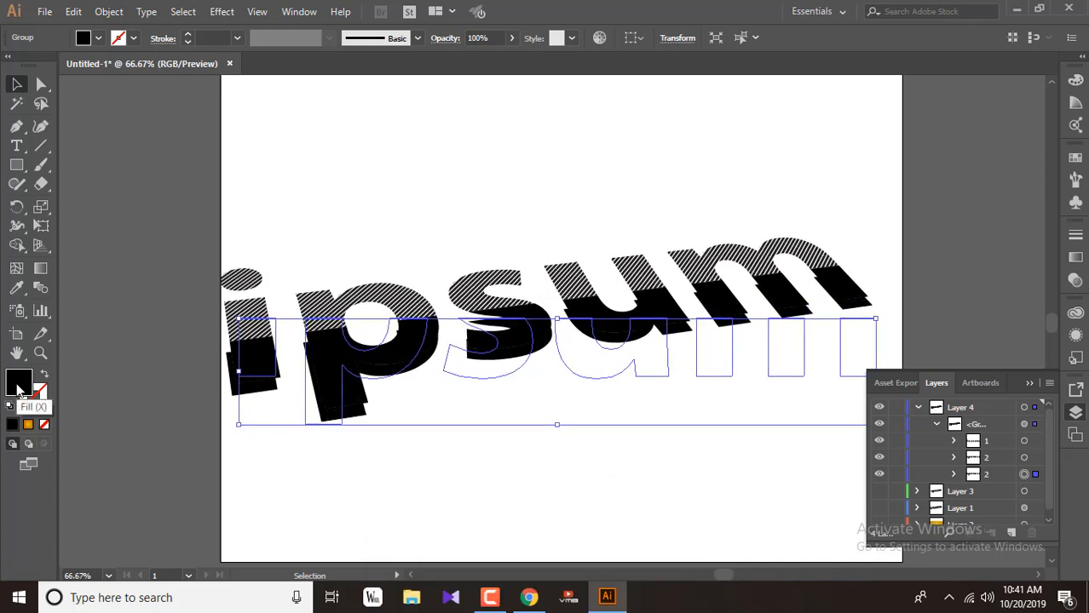
Fill the offset copy of group 2 with a pale khaki web color.
{"action": "double_click", "coordinate": [26, 382]}
{"action": "left_click", "coordinate": [845, 423]}
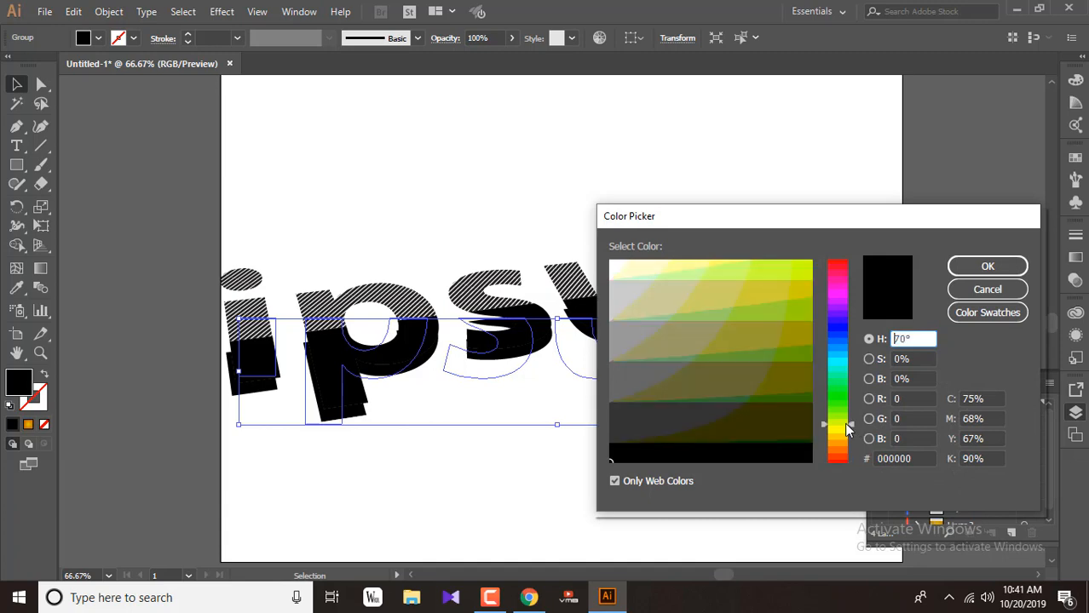
{"action": "left_click", "coordinate": [672, 288]}
{"action": "left_click", "coordinate": [960, 267]}
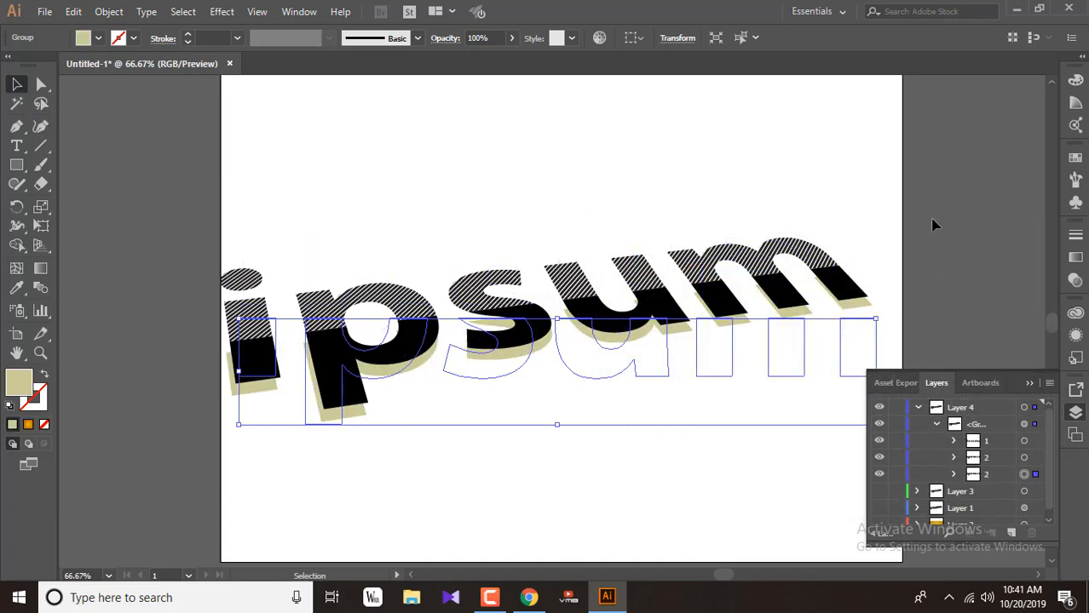
Nudge the khaki copy of the lower letter halves a little further down and to the left.
{"action": "key", "text": "Down"}
{"action": "key", "text": "Down"}
{"action": "key", "text": "Down"}
{"action": "key", "text": "Down"}
{"action": "key", "text": "Down"}
{"action": "key", "text": "Down"}
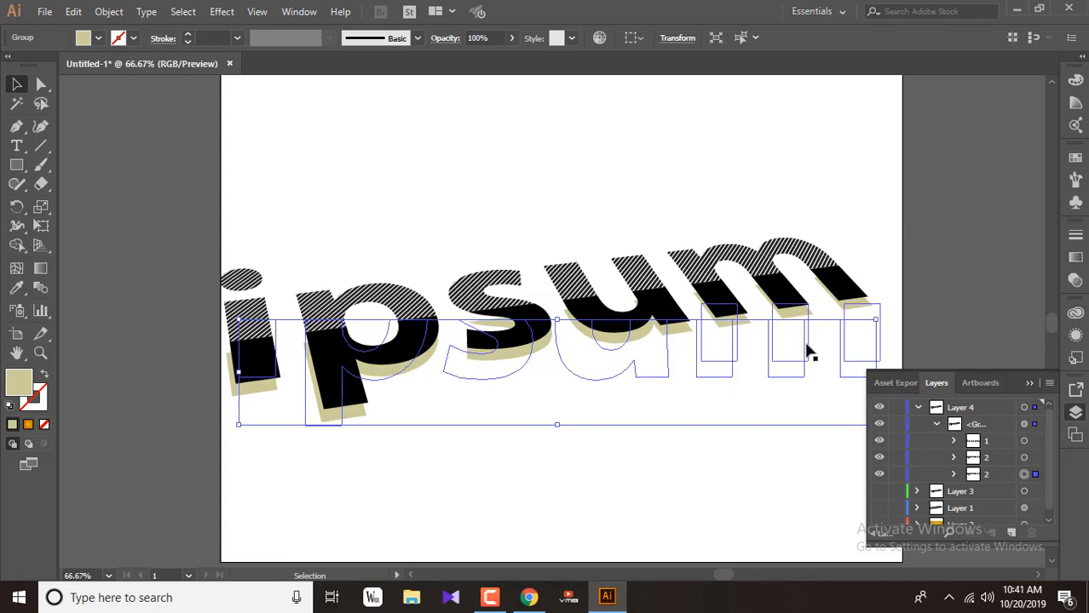
{"action": "key", "text": "Left"}
{"action": "key", "text": "Left"}
{"action": "key", "text": "Left"}
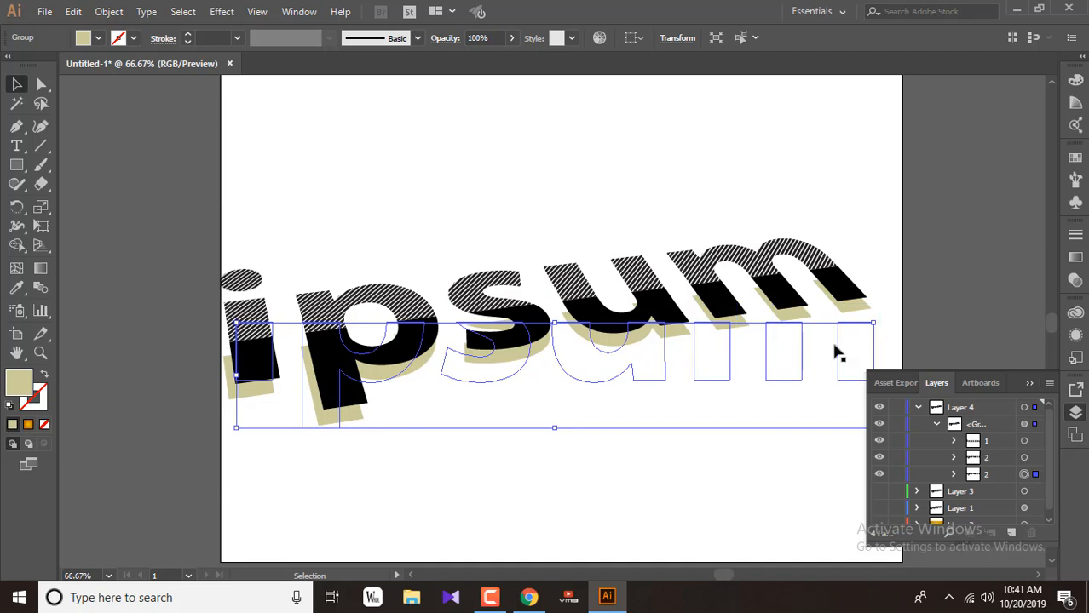
Add a Drop Shadow to the khaki copy with Multiply mode, 30% opacity, 0 pt X and Y offsets and 15 pt blur.
{"action": "left_click", "coordinate": [1076, 334]}
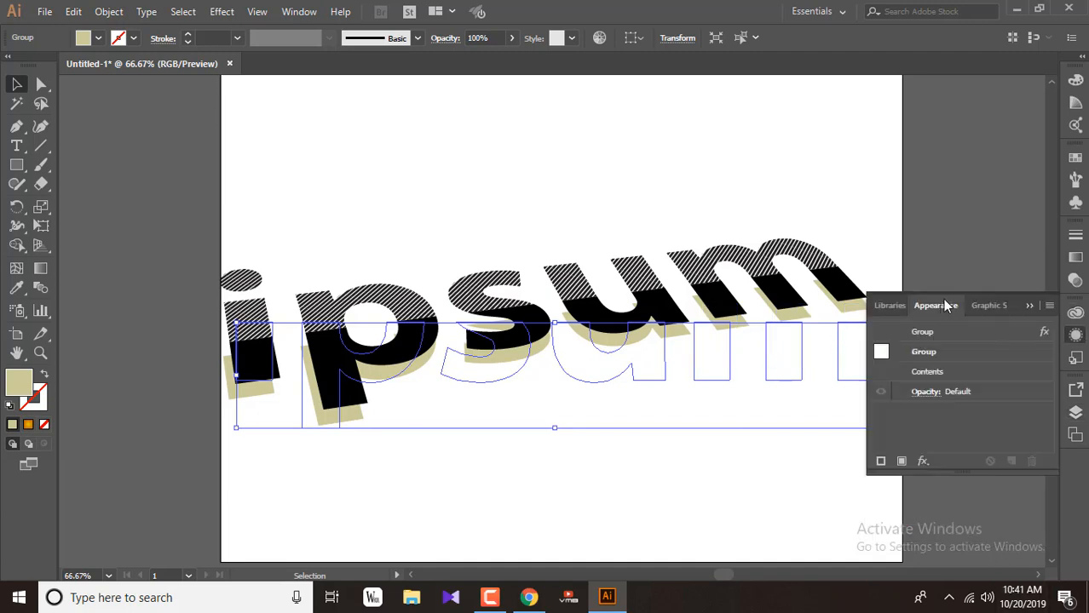
{"action": "left_click", "coordinate": [922, 461]}
{"action": "mouse_move", "coordinate": [977, 213]}
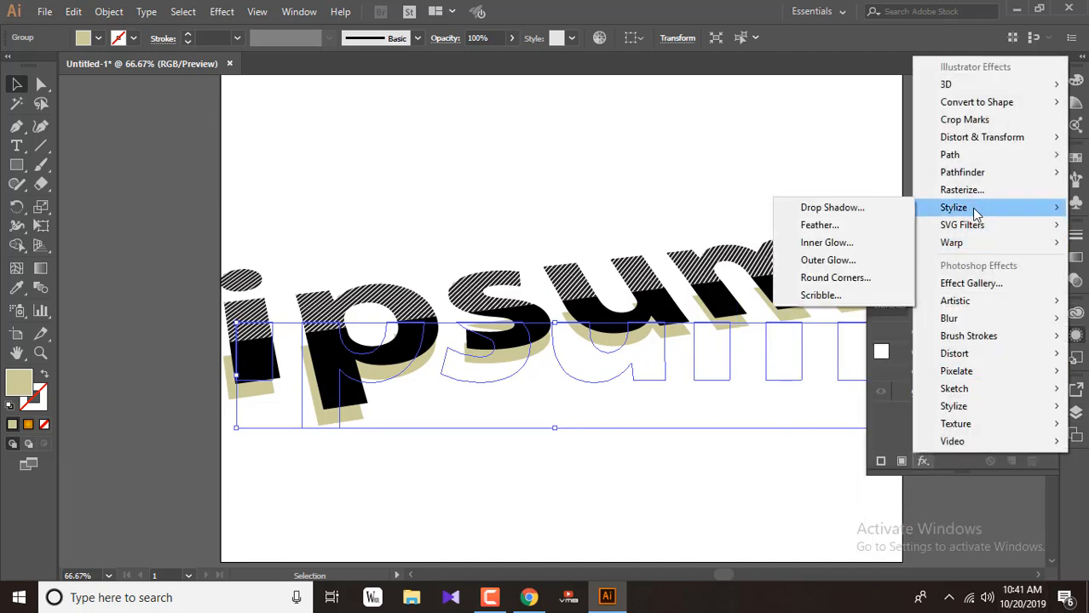
{"action": "left_click", "coordinate": [894, 208]}
{"action": "left_click", "coordinate": [862, 314]}
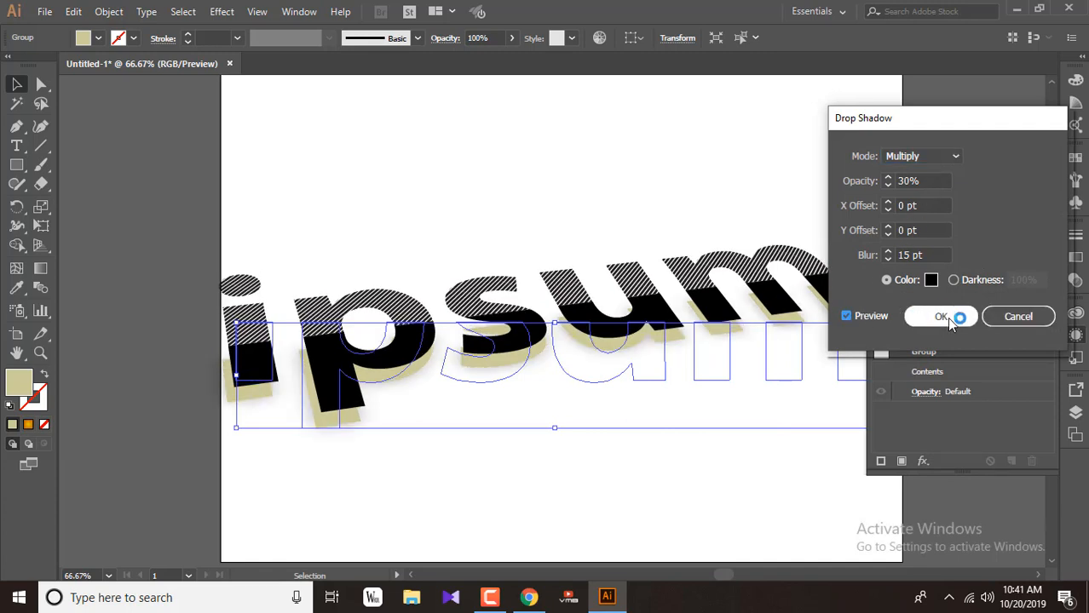
{"action": "left_click", "coordinate": [931, 180]}
{"action": "key", "text": "Tab"}
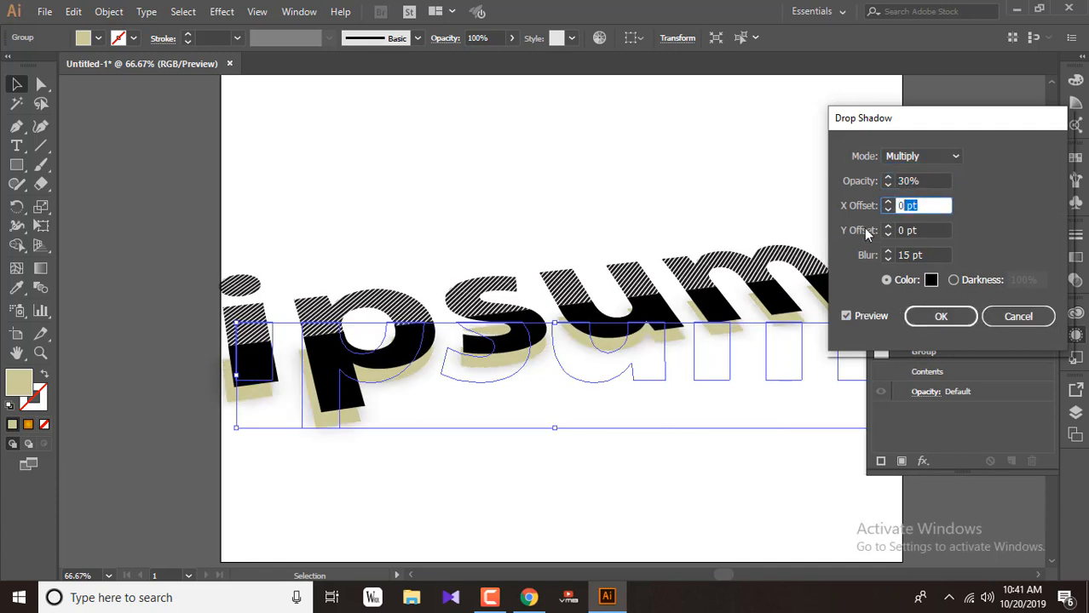
{"action": "left_click", "coordinate": [933, 249]}
{"action": "left_click", "coordinate": [940, 316]}
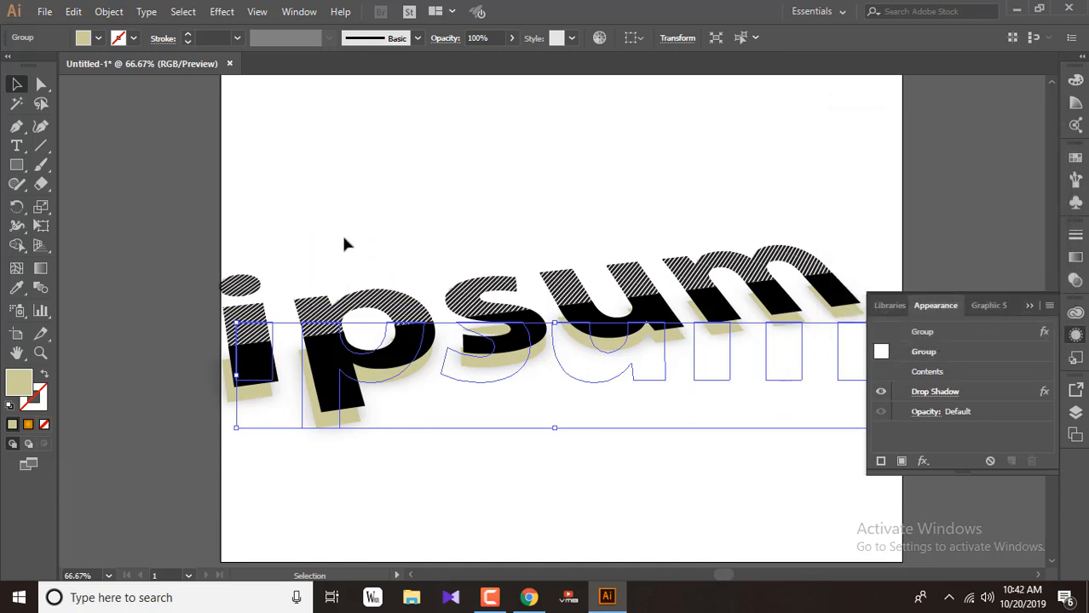
Move the whole ipsum artwork slightly right and up so its first letter sits inside the artboard.
{"action": "left_click", "coordinate": [339, 208]}
{"action": "left_click", "coordinate": [1029, 305]}
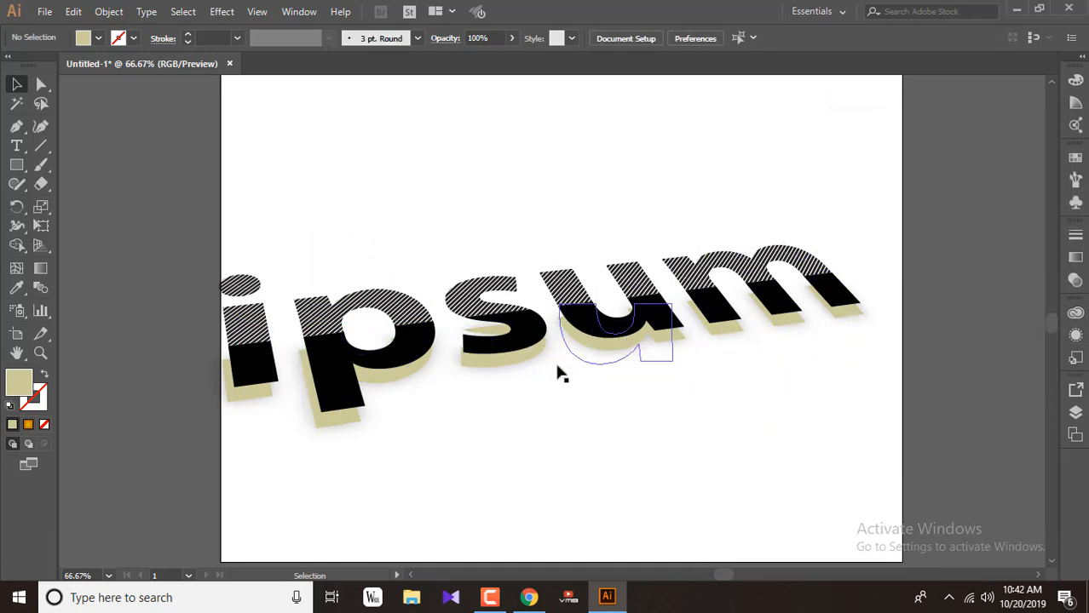
{"action": "left_click_drag", "start_coordinate": [496, 353], "coordinate": [530, 344]}
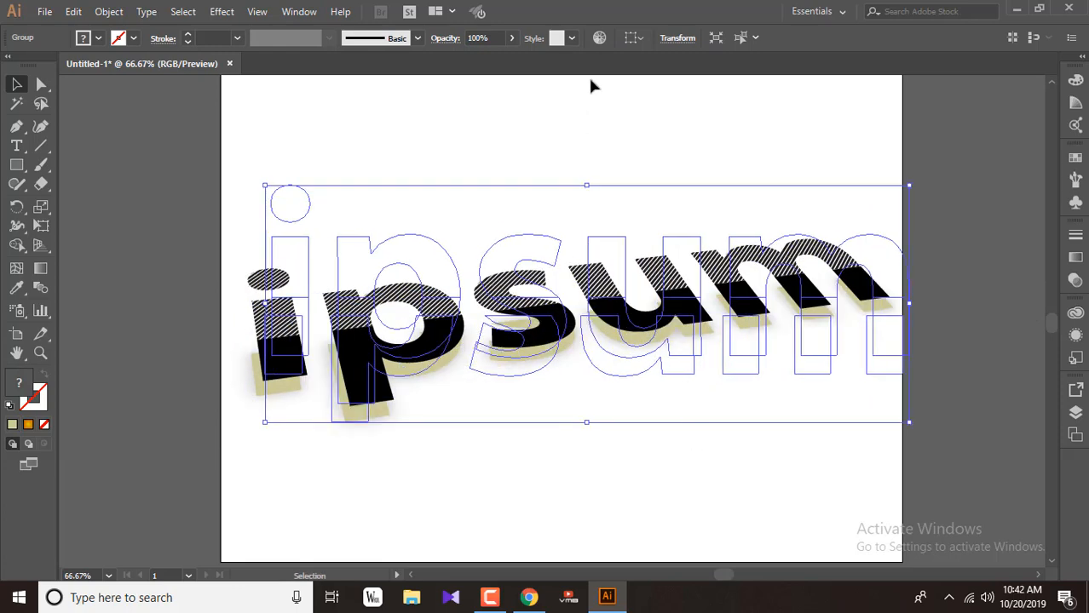
{"action": "left_click", "coordinate": [596, 461]}
{"action": "left_click", "coordinate": [596, 328]}
{"action": "left_click", "coordinate": [607, 383]}
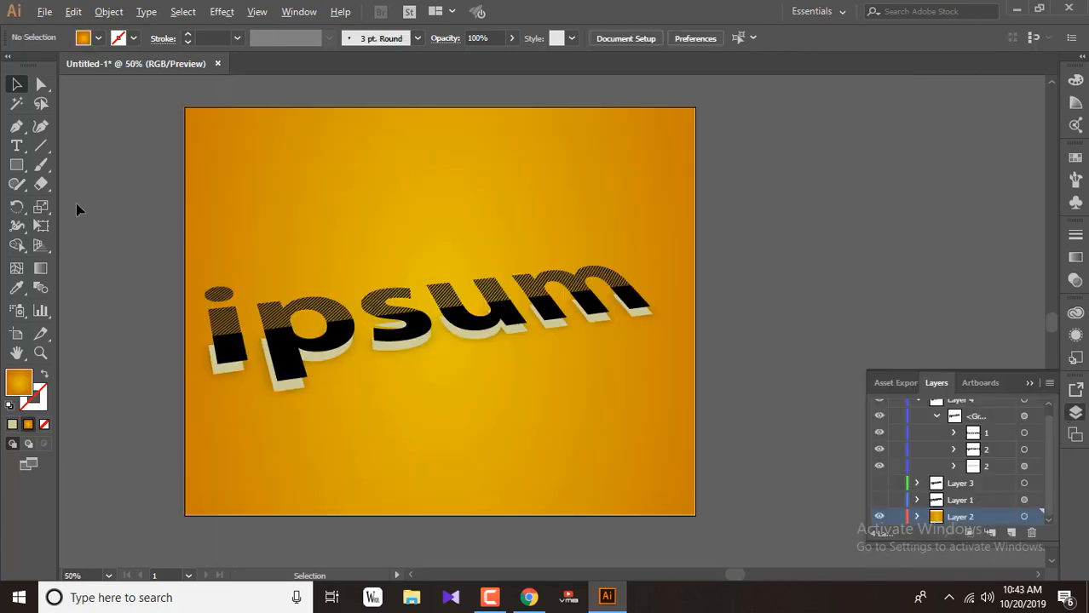